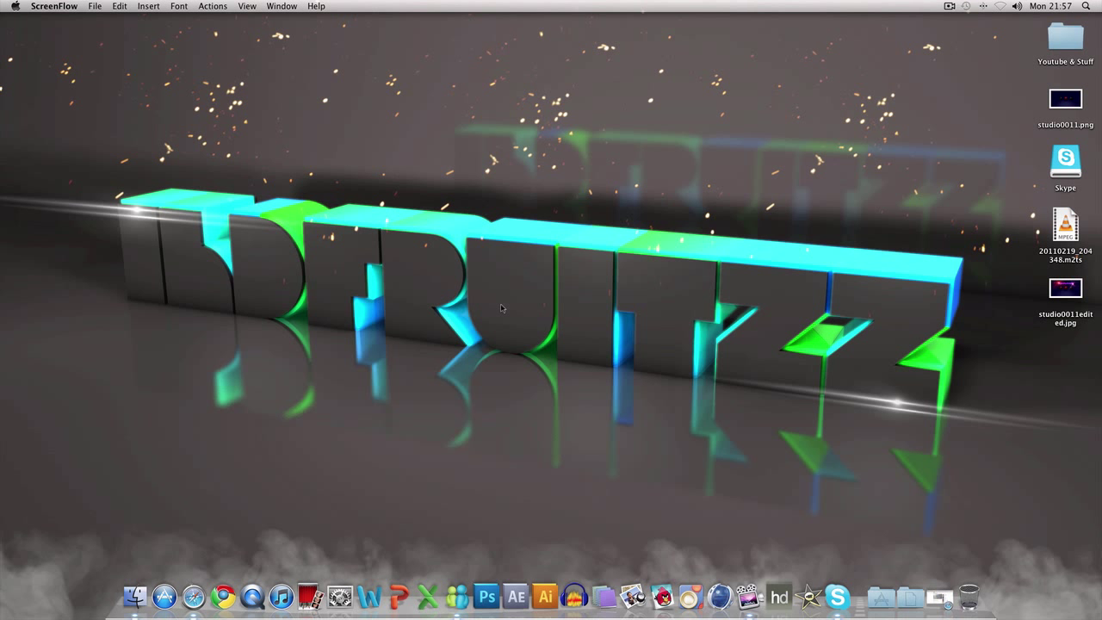
# Switch to Safari, watch part of the "Advanced Intro On Cinema 4D" video, pause it and close the browser window.
pyautogui.click(194, 596)
pyautogui.click(408, 293)
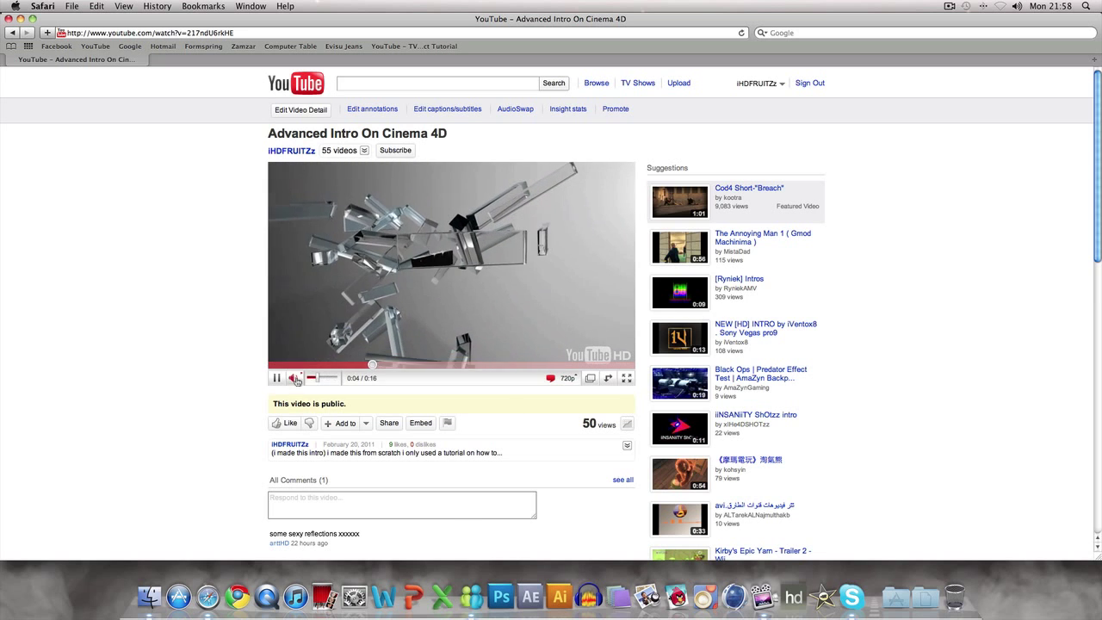
pyautogui.rightClick(310, 374)
pyautogui.click(336, 392)
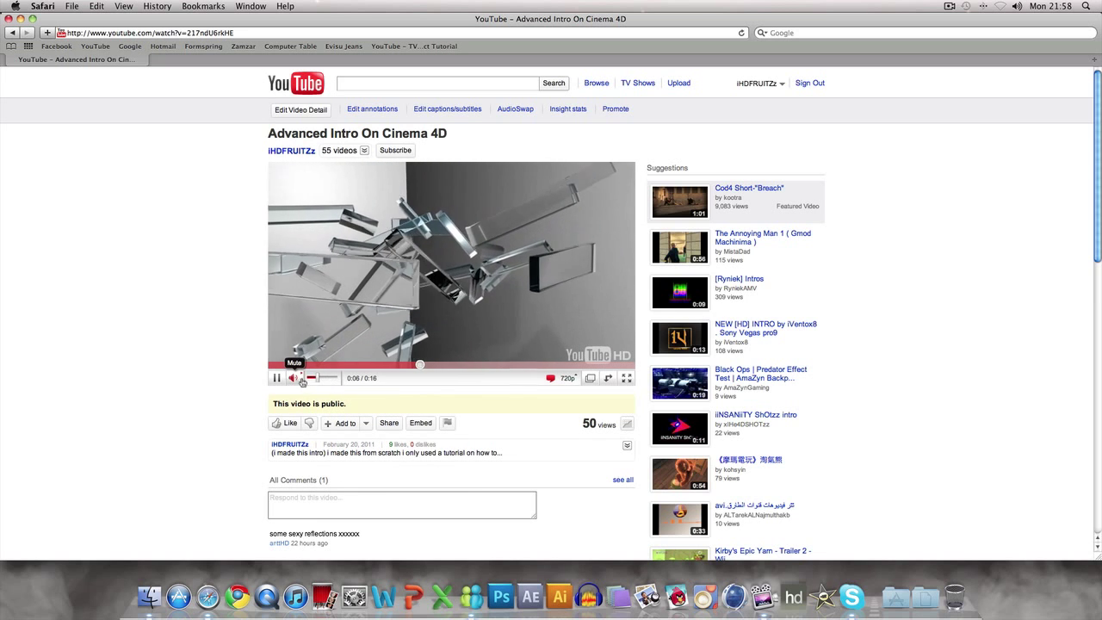
pyautogui.click(370, 294)
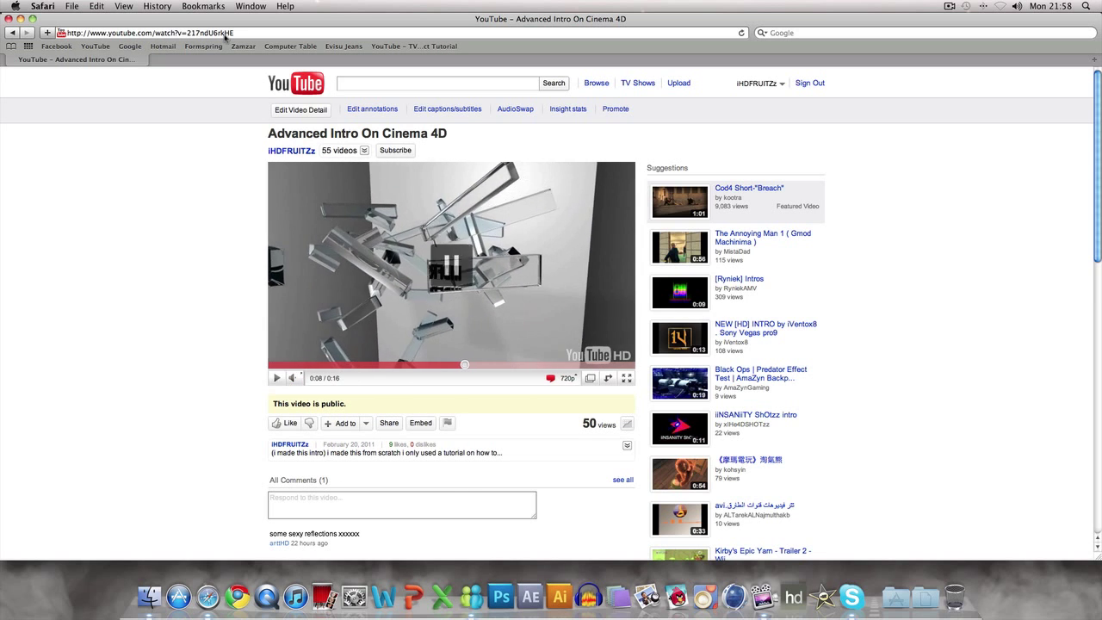
pyautogui.click(19, 19)
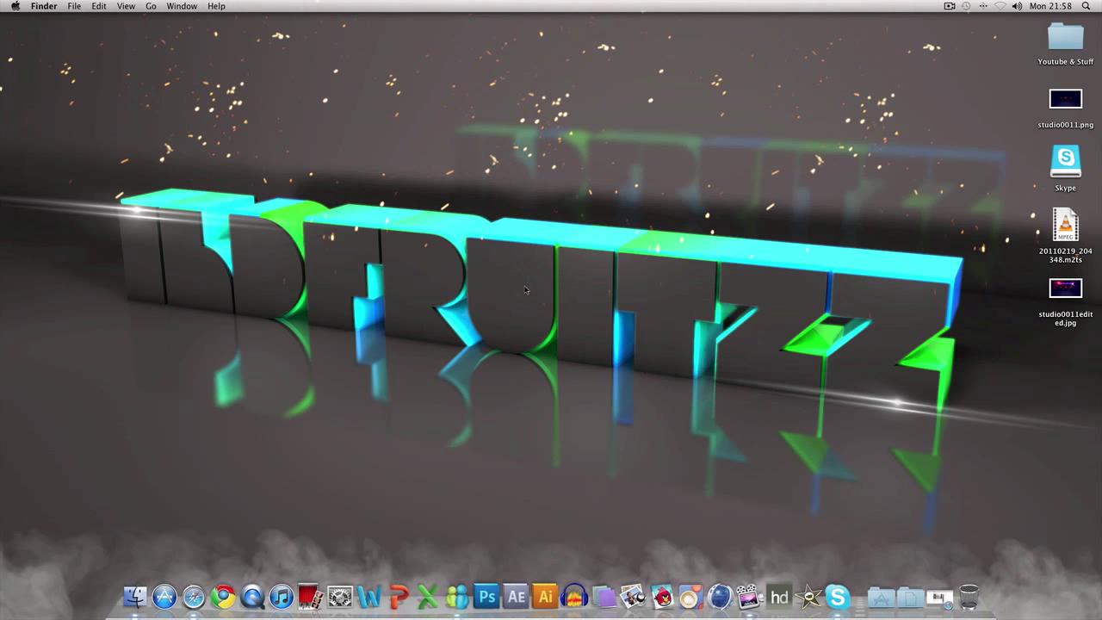
# Switch to CINEMA 4D and load the user preset "Youtube HD" in the render settings, dismissing the online updater.
pyautogui.click(719, 596)
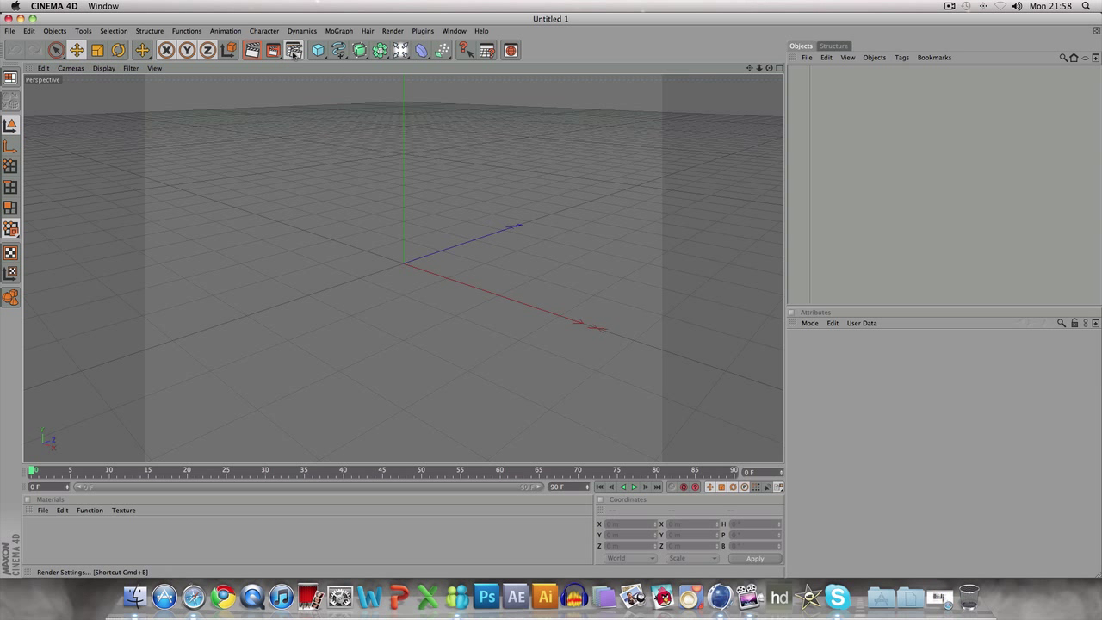
pyautogui.click(294, 52)
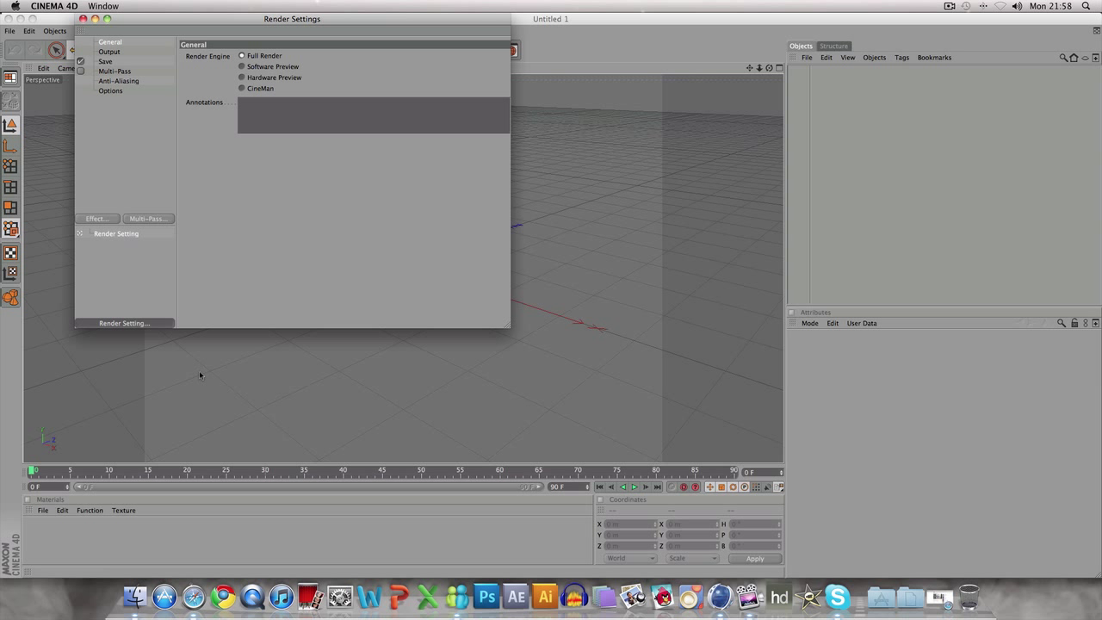
pyautogui.click(146, 325)
pyautogui.moveTo(284, 444)
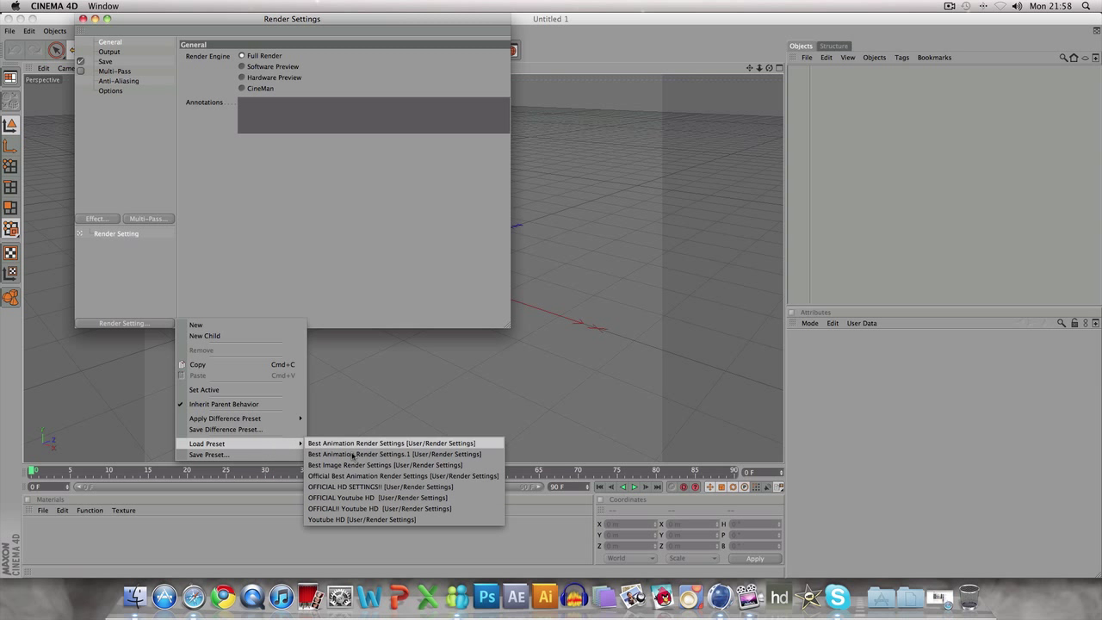
pyautogui.click(362, 519)
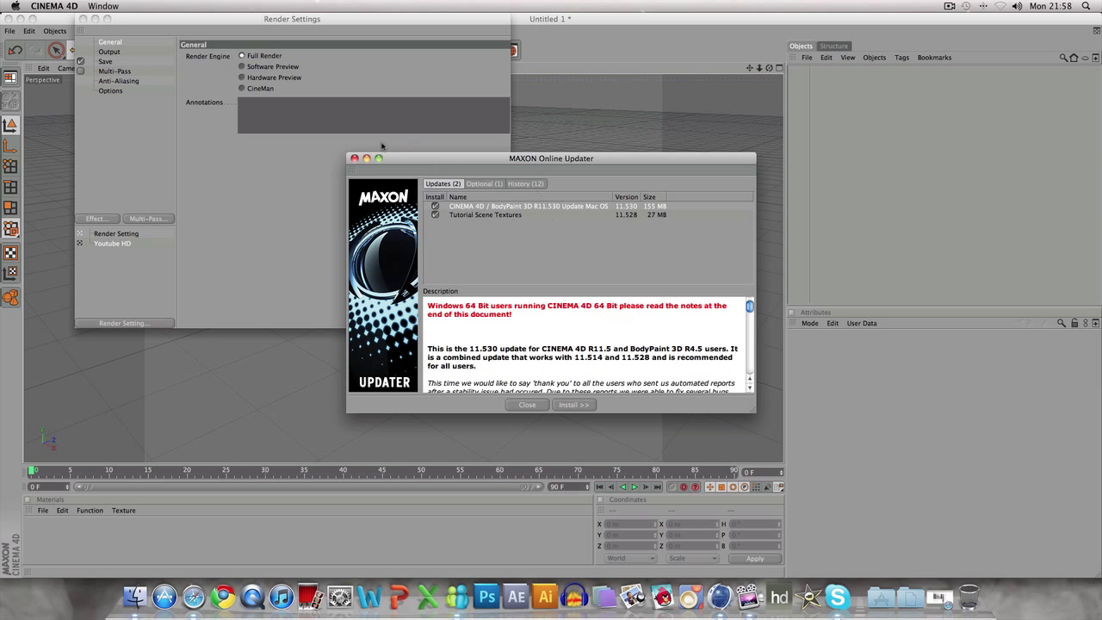
pyautogui.click(354, 158)
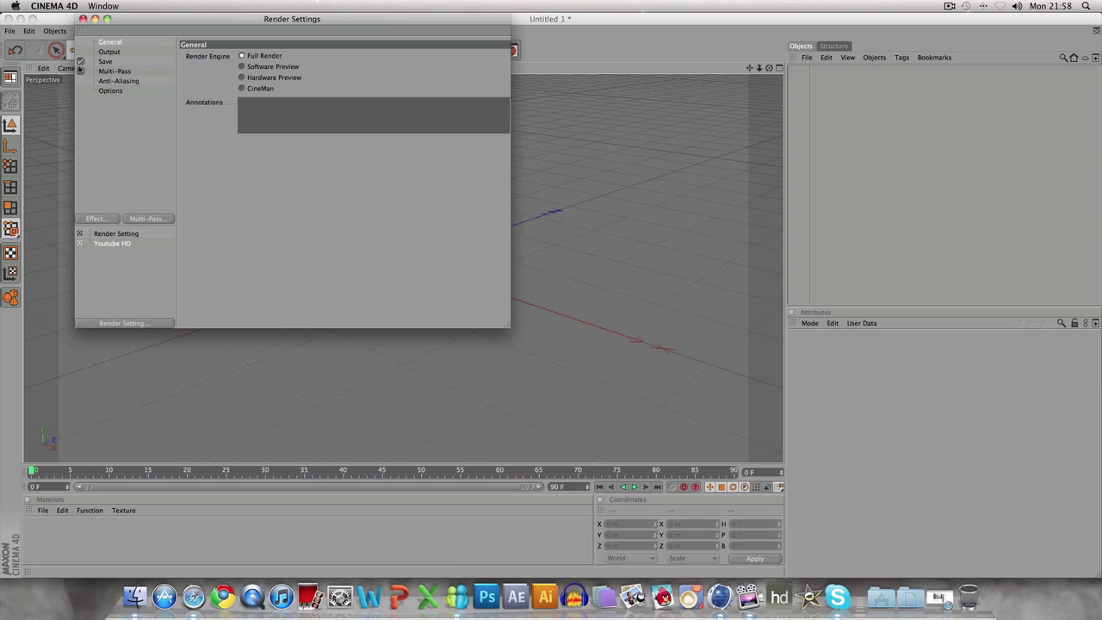
pyautogui.click(83, 18)
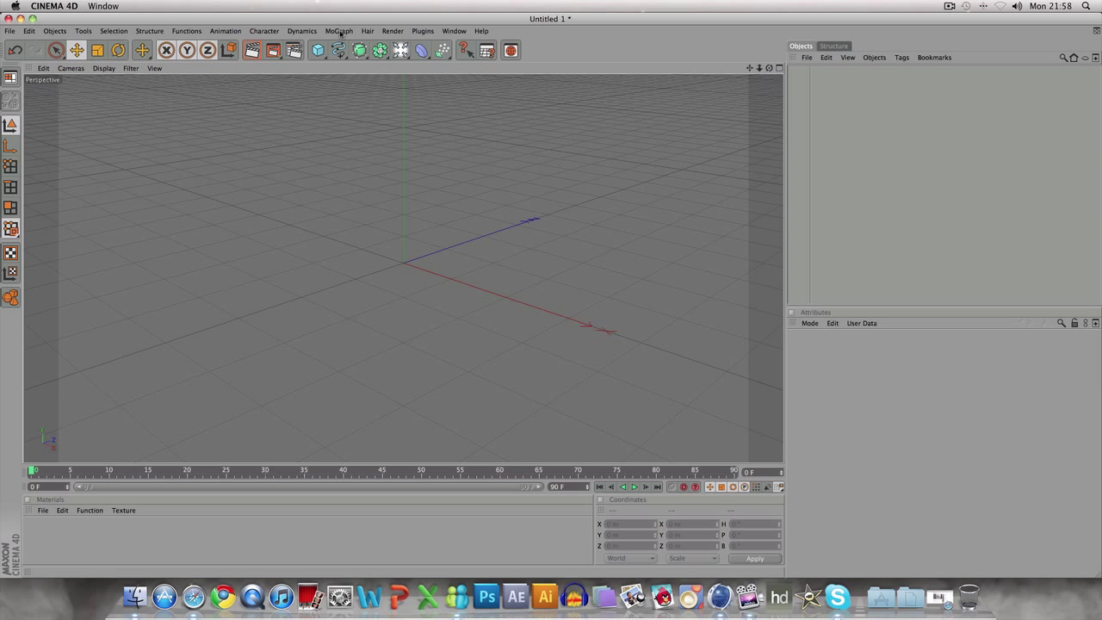
# Add a MoGraph text object reading "iHDFRUITZz" and set its depth to 160.
pyautogui.click(339, 31)
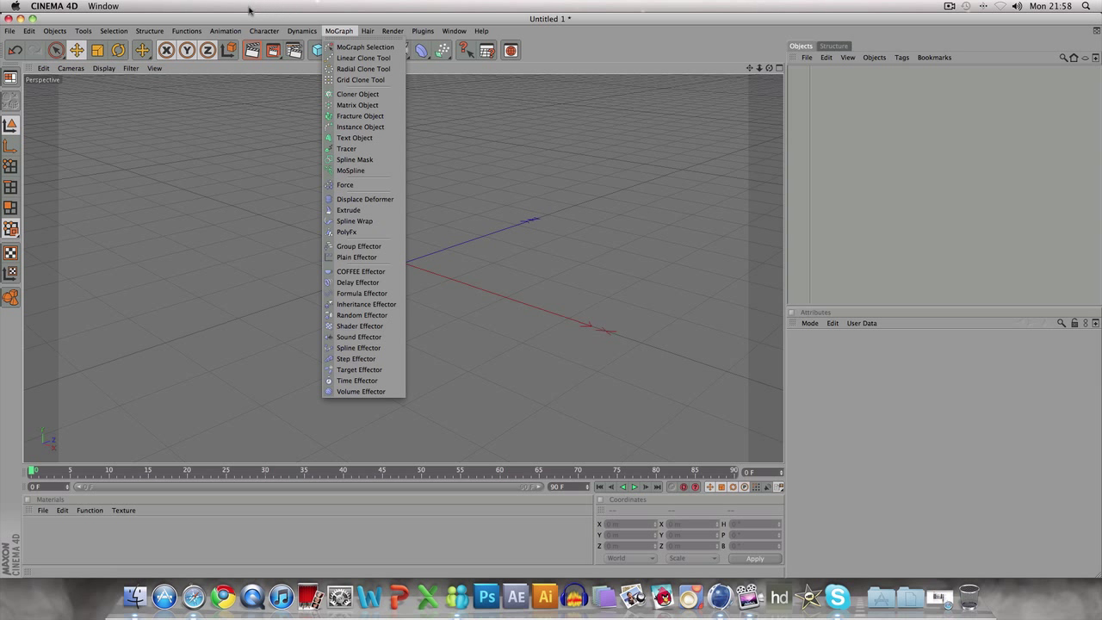
pyautogui.click(354, 137)
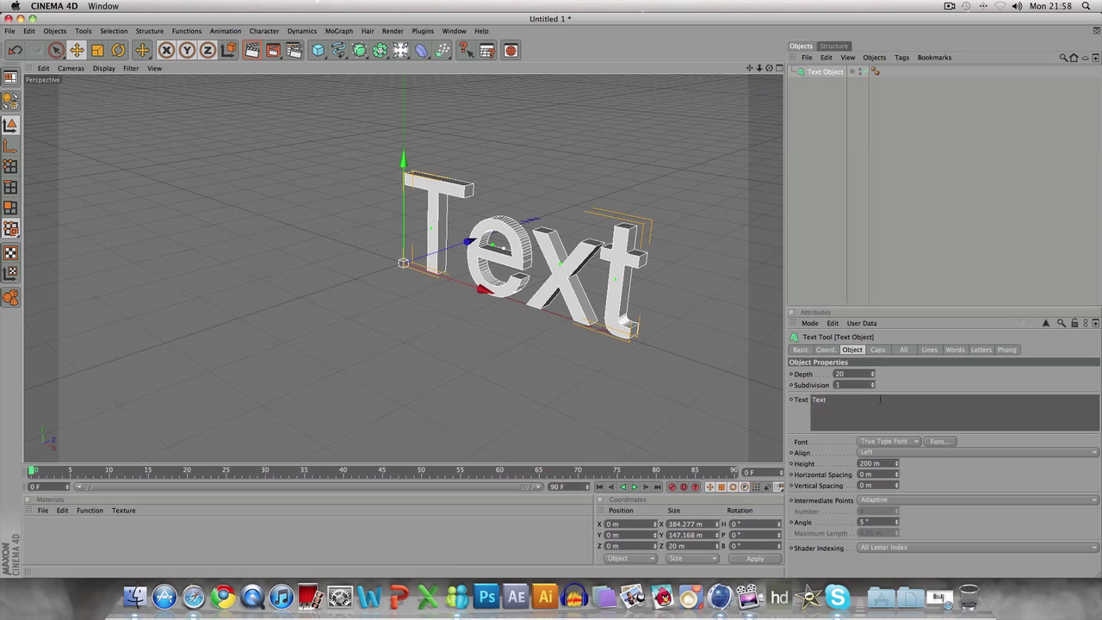
pyautogui.doubleClick(876, 399)
pyautogui.press('BackSpace')
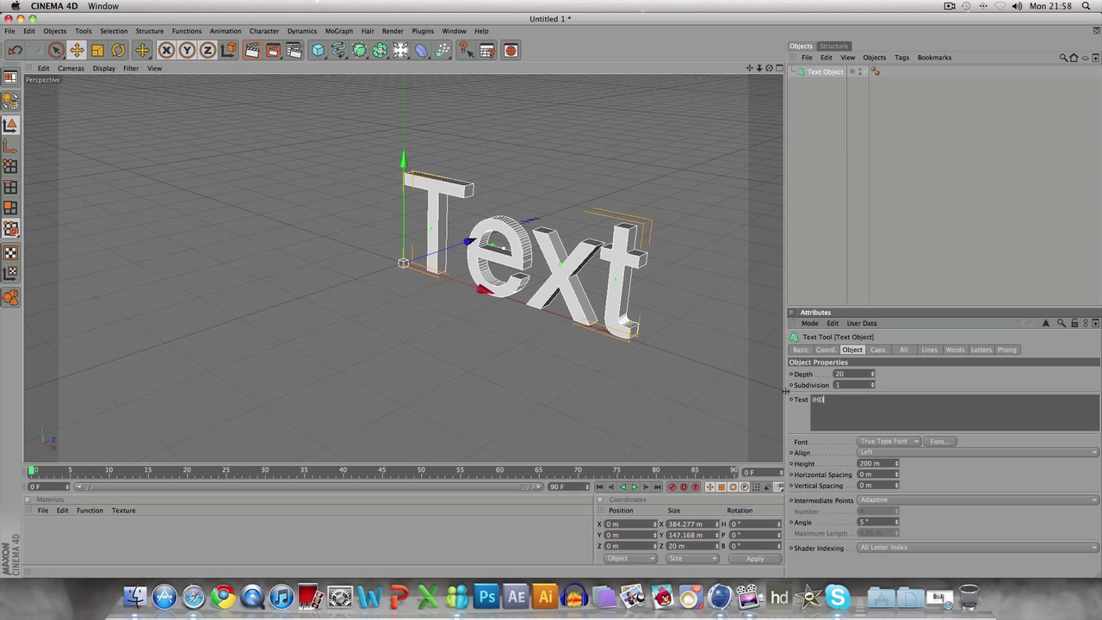
pyautogui.click(935, 471)
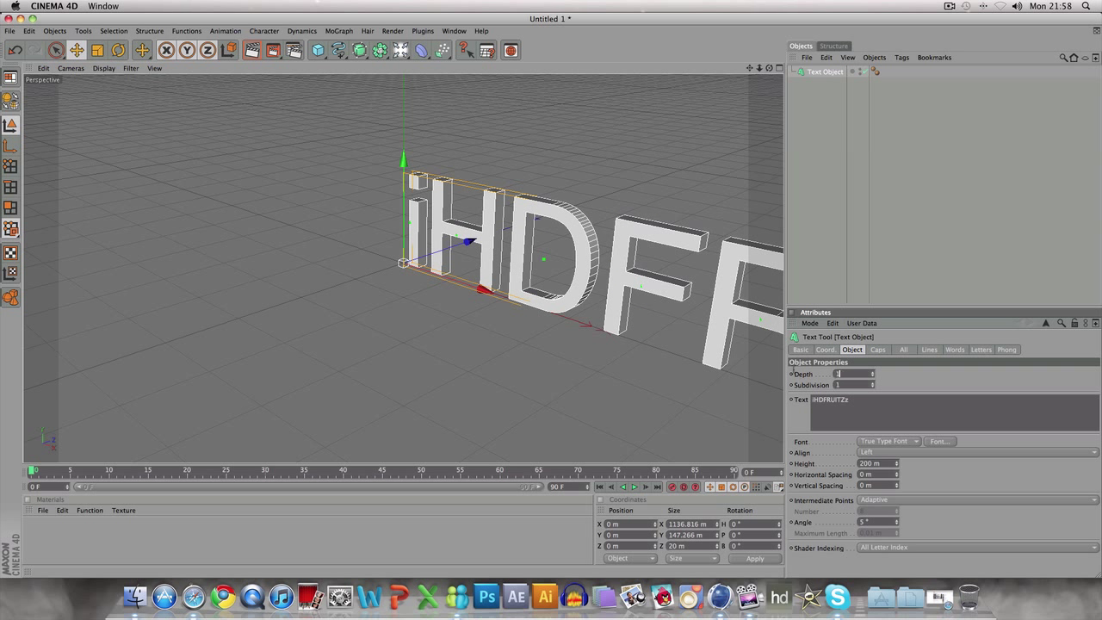
pyautogui.press('Return')
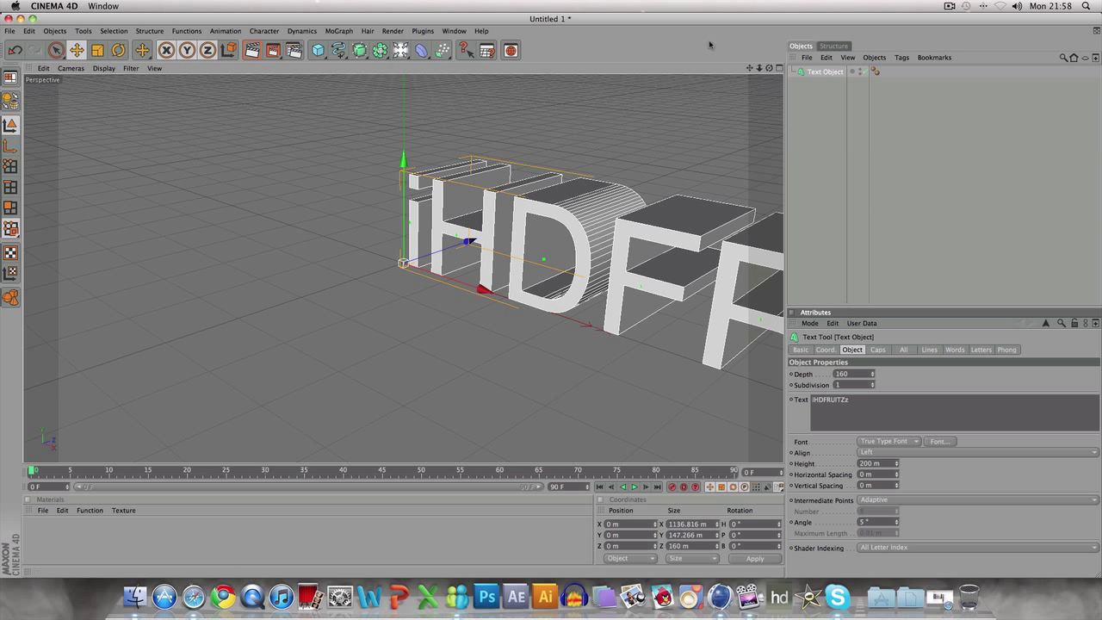
# Set the text object's alignment to Middle.
pyautogui.click(909, 442)
pyautogui.click(955, 484)
pyautogui.click(913, 452)
pyautogui.click(893, 473)
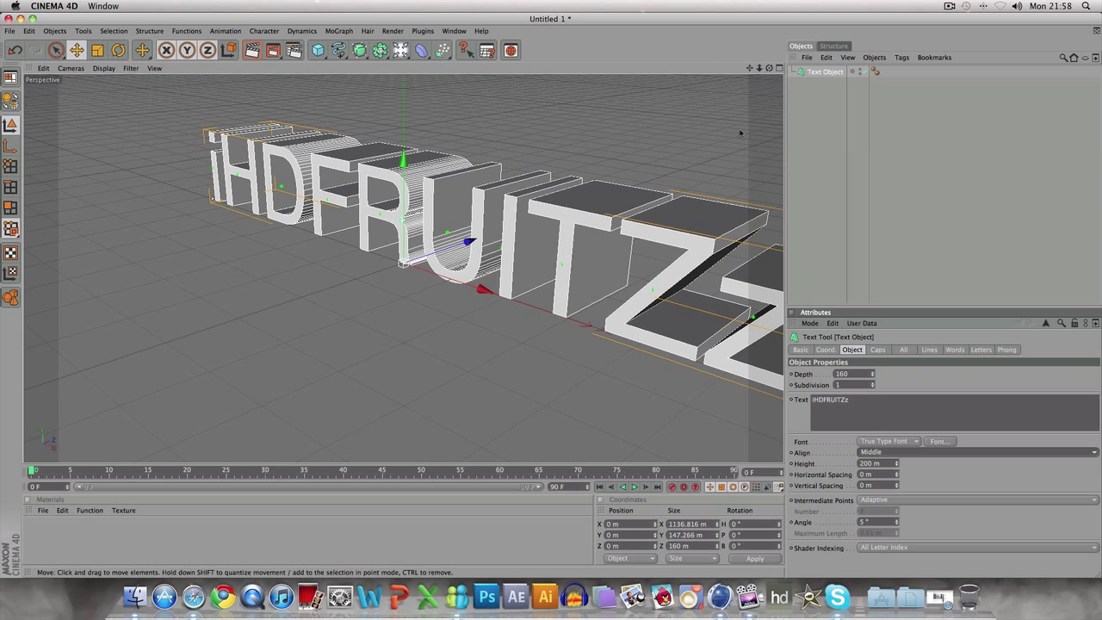
# Change the text object's font to Impact, searching the font list for "imp".
pyautogui.moveTo(769, 68); pyautogui.dragTo(822, 62)
pyautogui.scroll(-3, 462, 241)
pyautogui.click(943, 441)
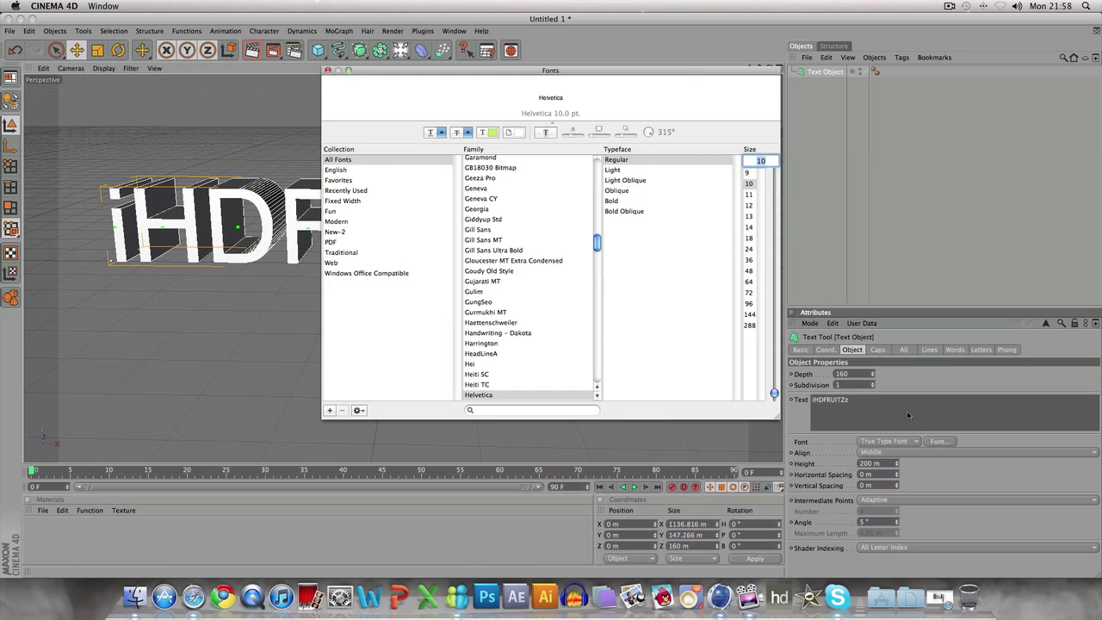
pyautogui.scroll(-3, 564, 252)
pyautogui.scroll(-10, 577, 263)
pyautogui.scroll(-2, 528, 369)
pyautogui.scroll(12, 529, 369)
pyautogui.scroll(20, 529, 370)
pyautogui.scroll(5, 525, 351)
pyautogui.scroll(-10, 523, 350)
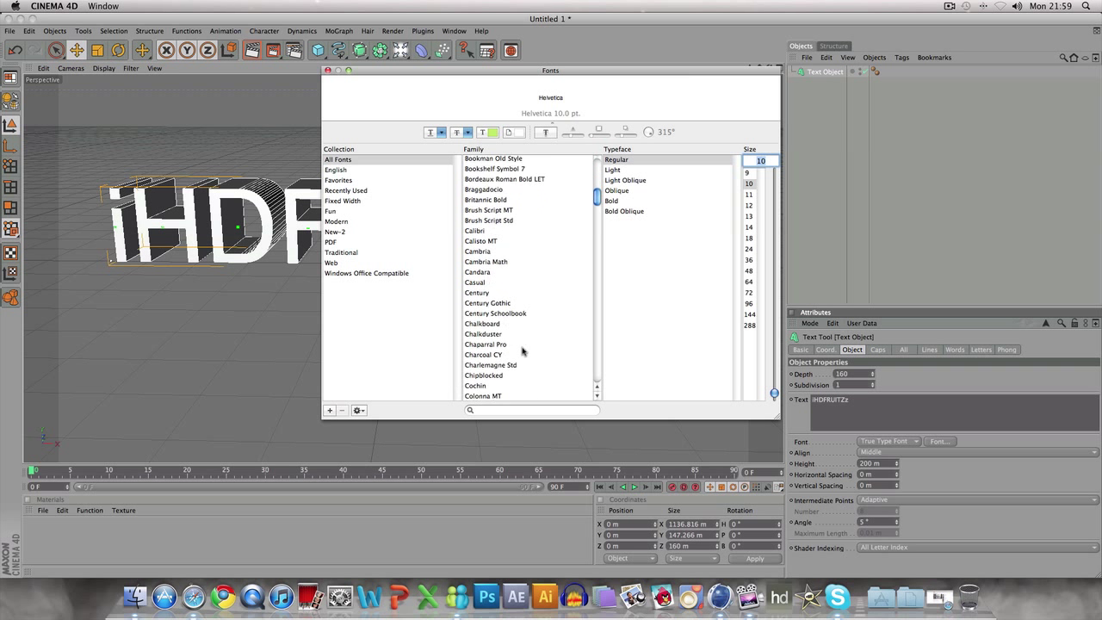
pyautogui.scroll(-3, 522, 350)
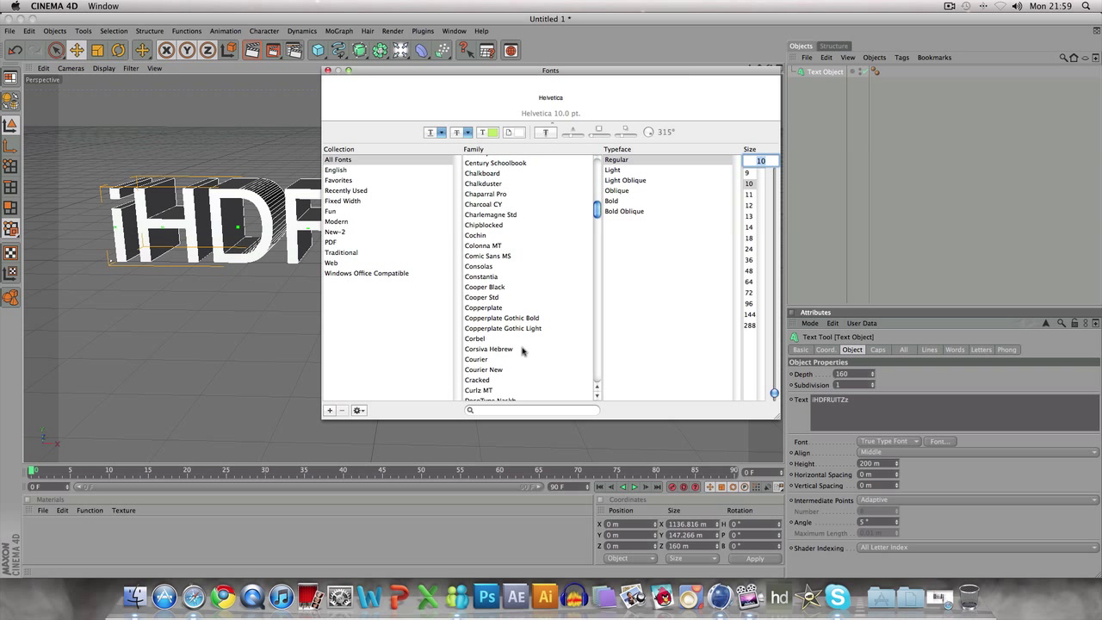
pyautogui.scroll(-5, 522, 351)
pyautogui.click(493, 410)
pyautogui.write('imp')
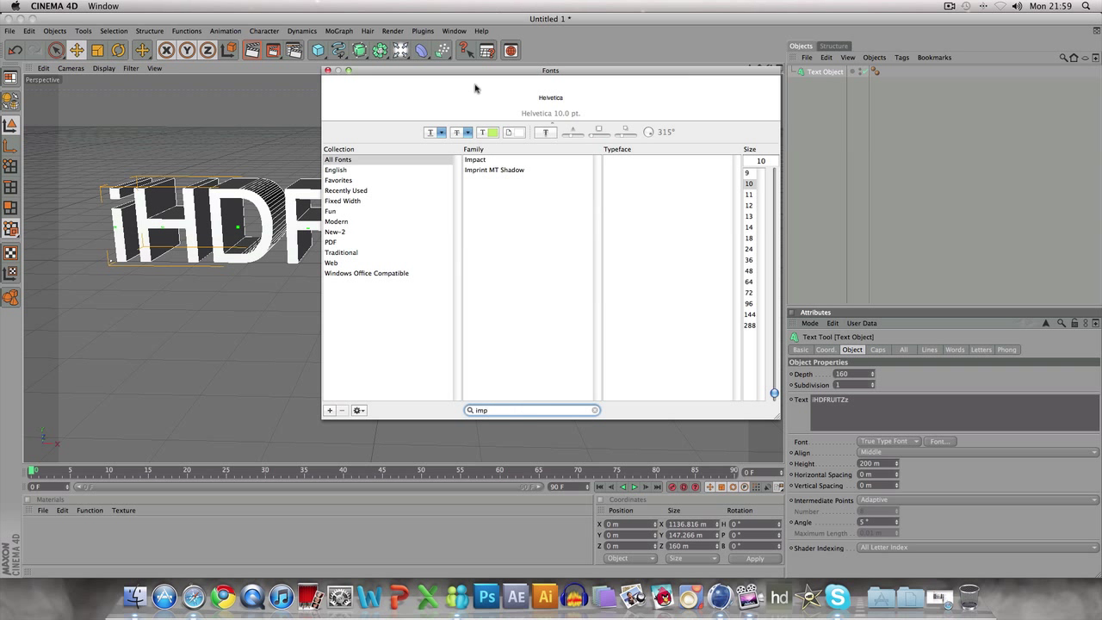
pyautogui.click(485, 160)
pyautogui.click(327, 71)
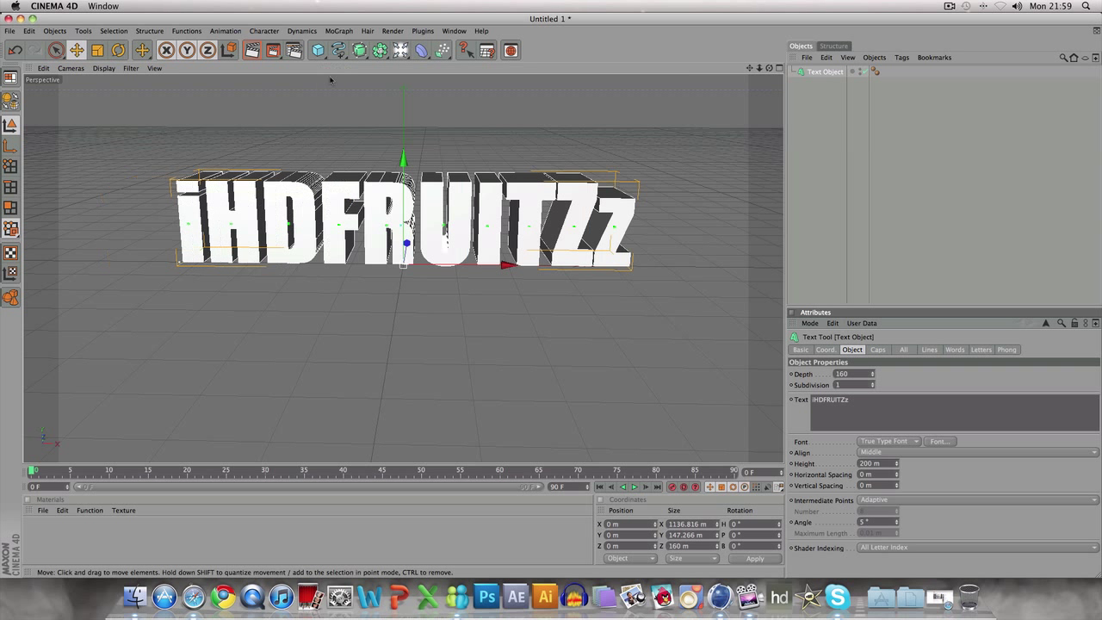
# Load the user Glass material preset onto the text object and render a preview of the perspective view.
pyautogui.scroll(2, 363, 141)
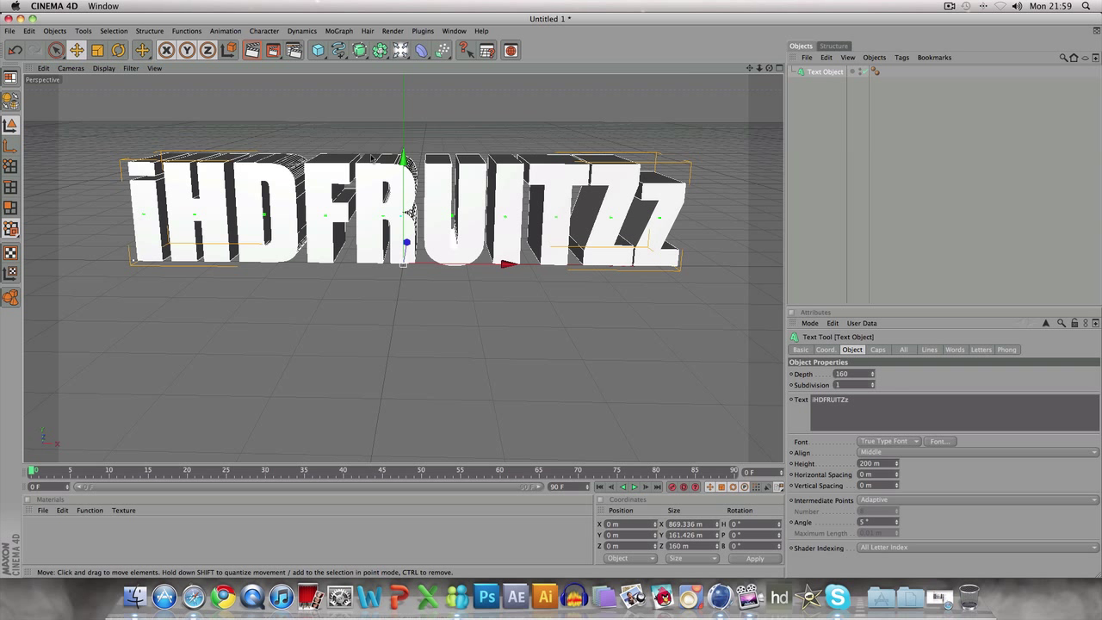
pyautogui.click(42, 510)
pyautogui.moveTo(51, 476)
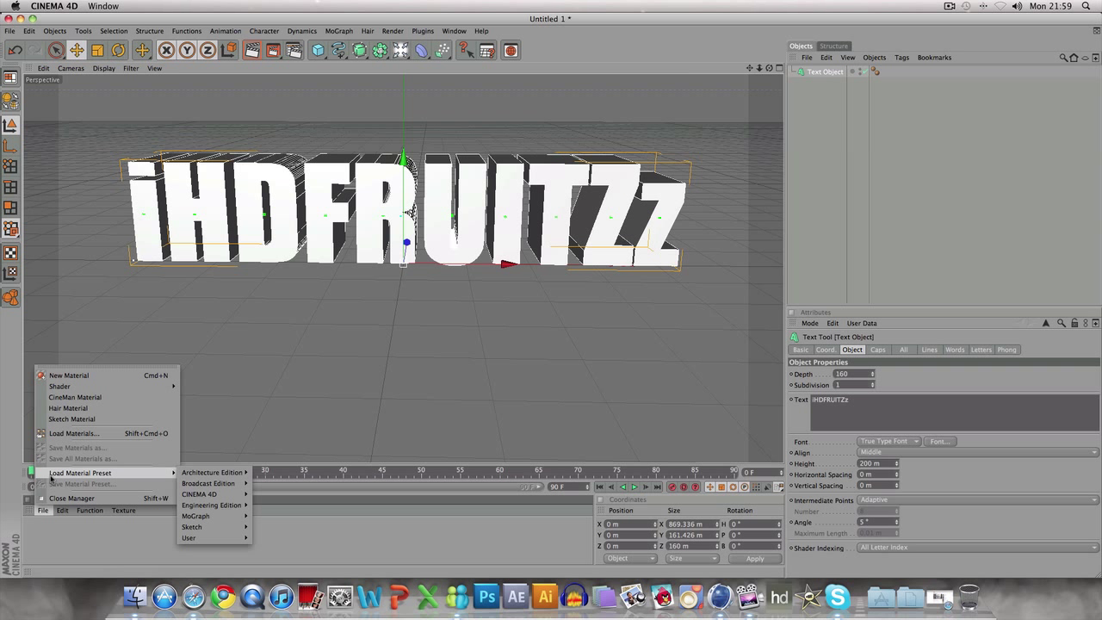
pyautogui.moveTo(211, 538)
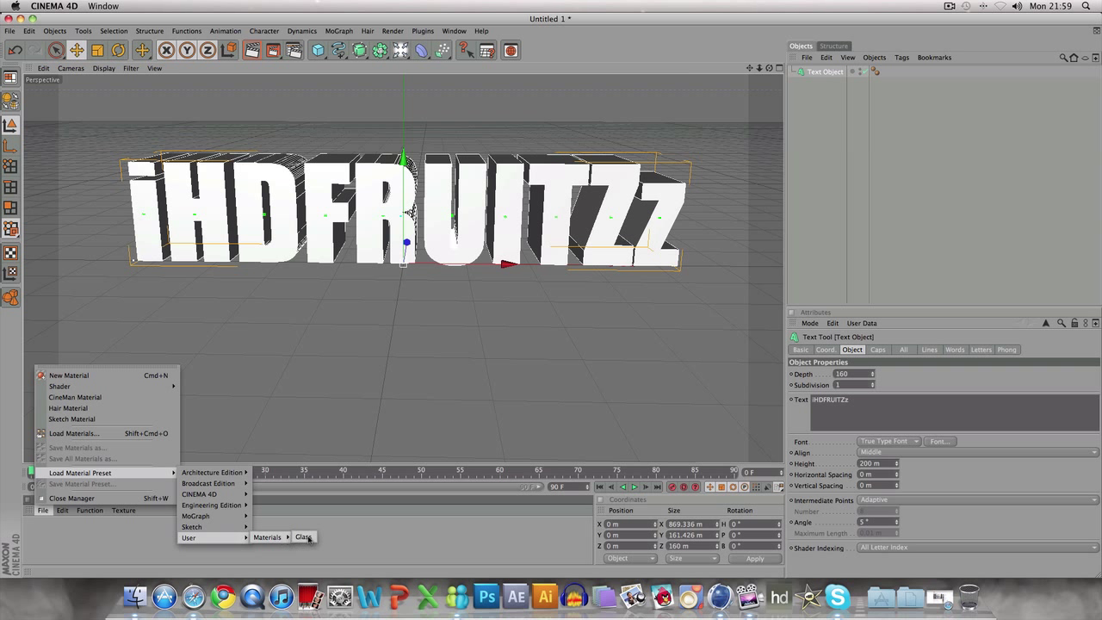
pyautogui.click(303, 537)
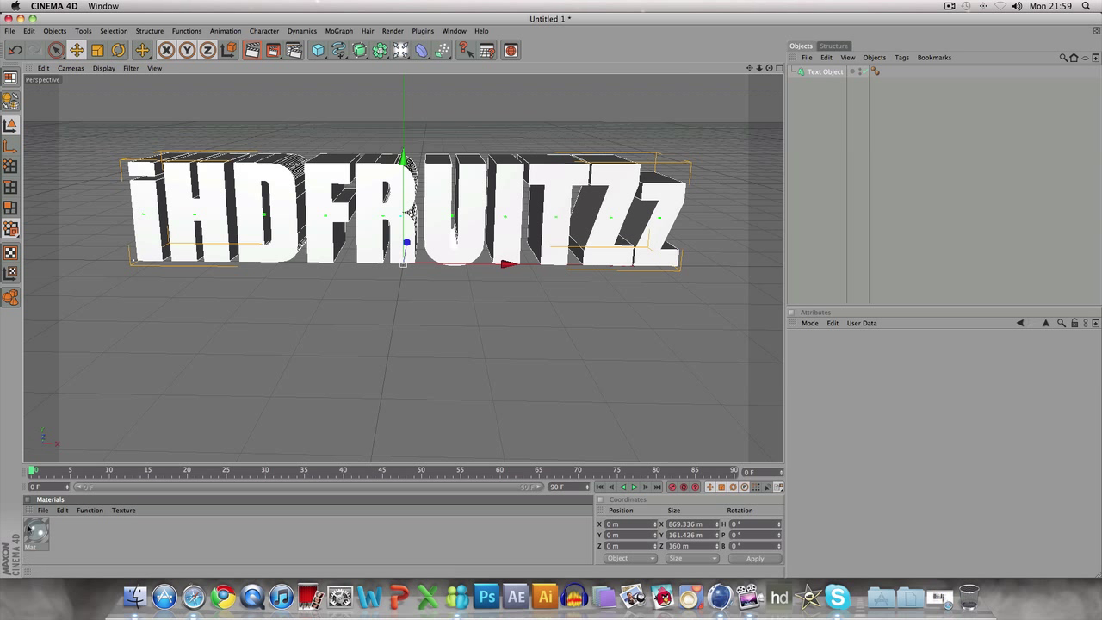
pyautogui.moveTo(36, 534); pyautogui.dragTo(393, 196)
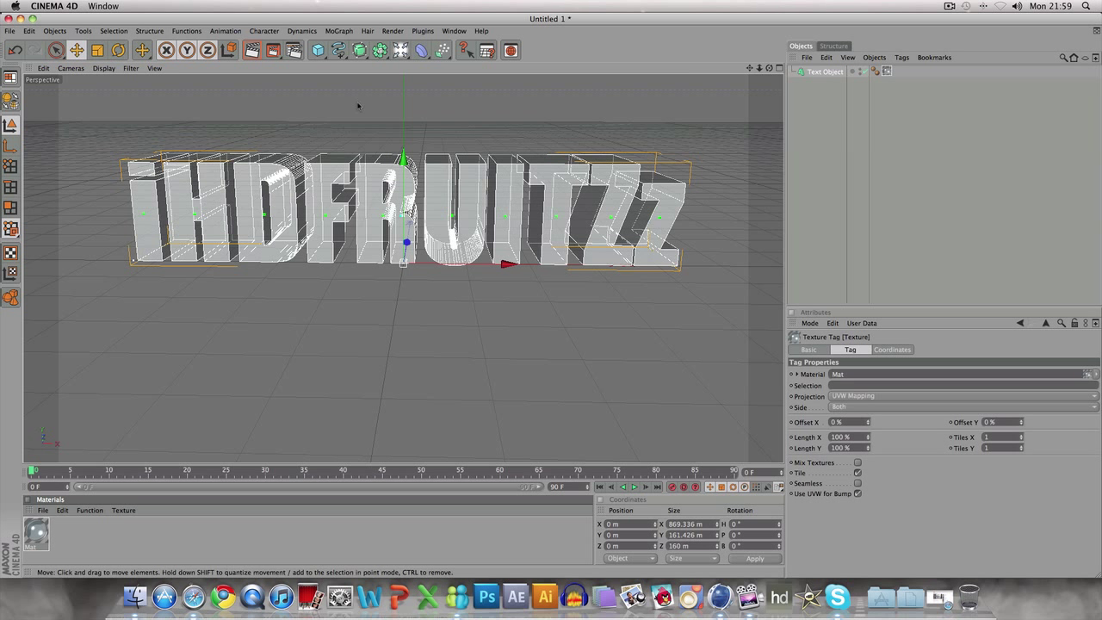
pyautogui.click(247, 53)
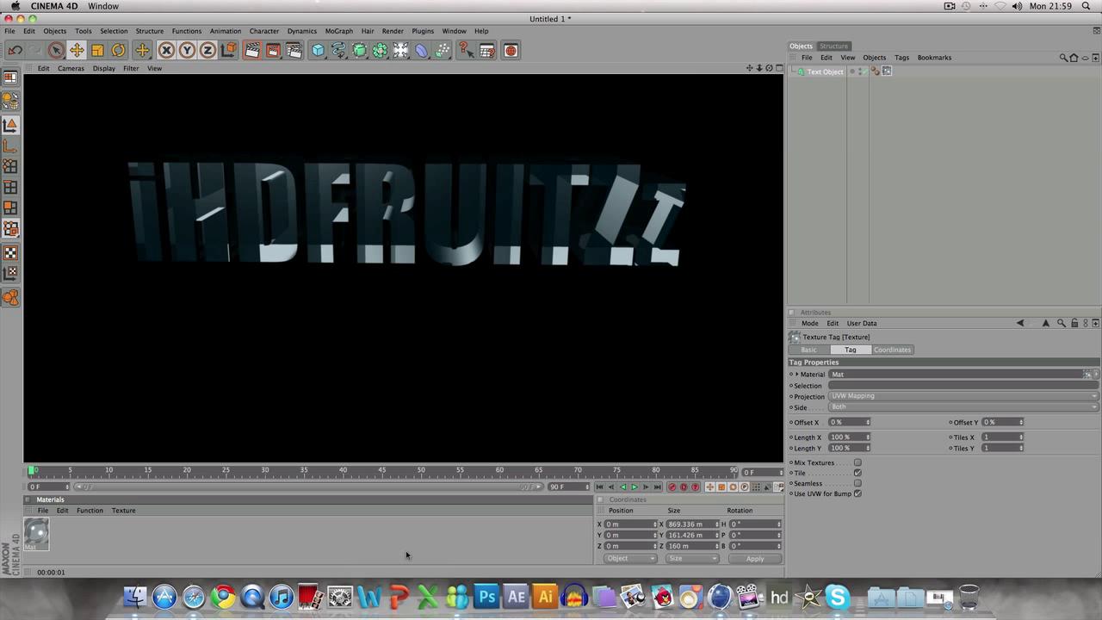
pyautogui.click(405, 550)
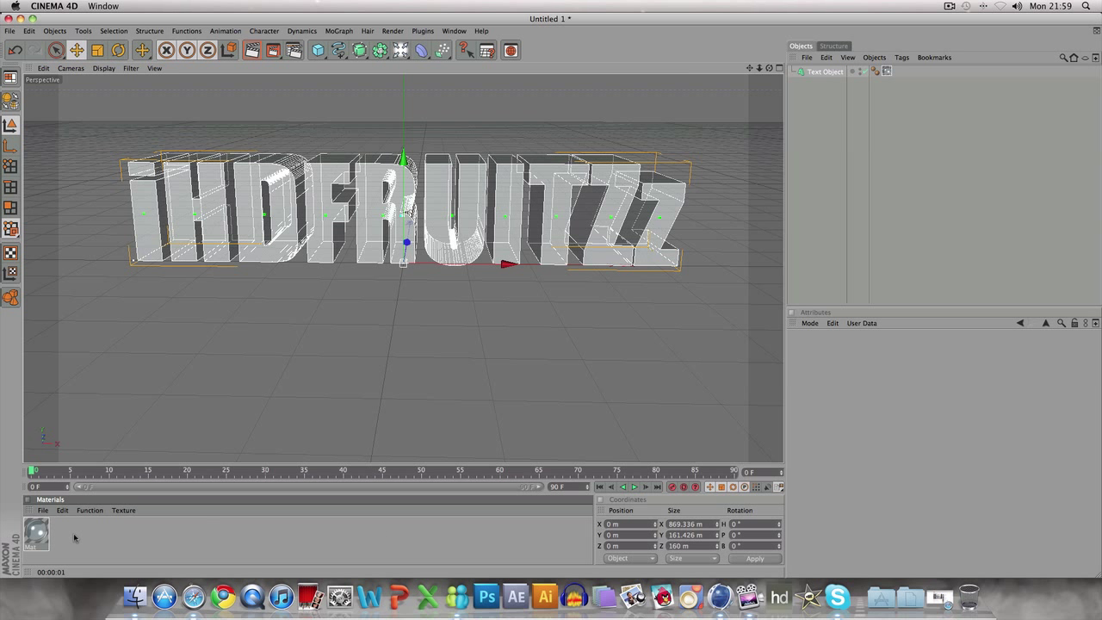
# Examine the glass material's transparency, reflection, specular and color settings, including the color picker.
pyautogui.doubleClick(35, 533)
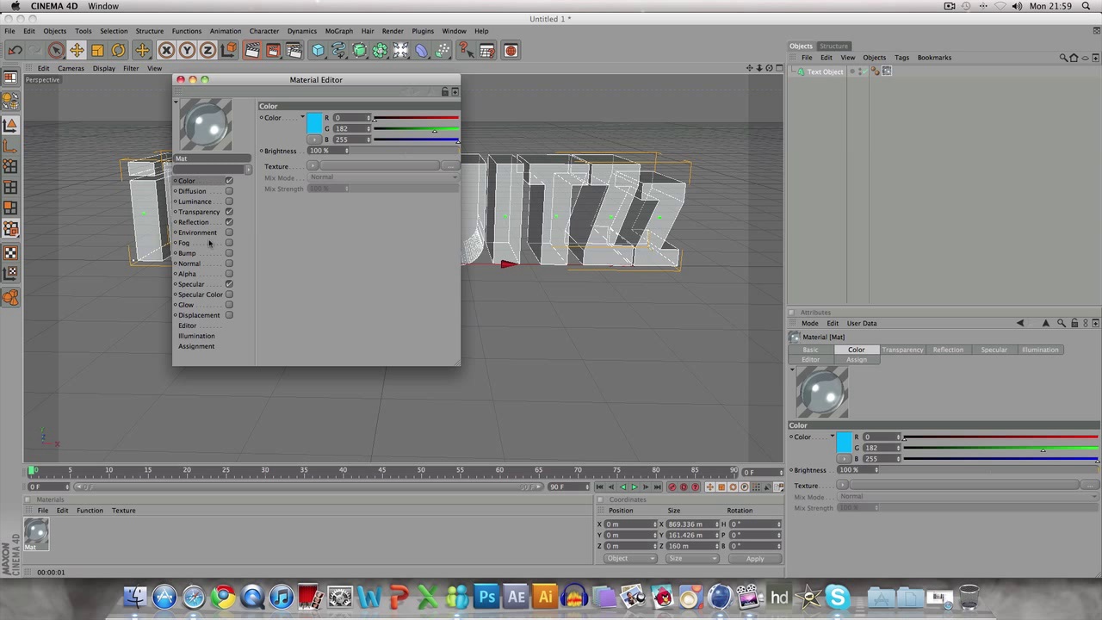
pyautogui.click(196, 212)
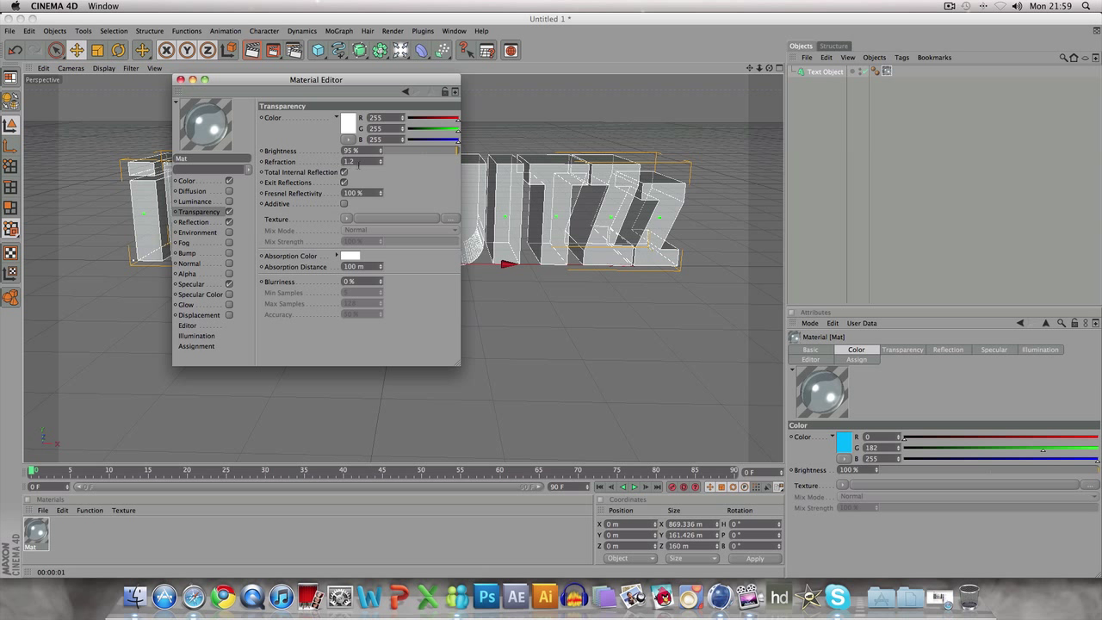
pyautogui.click(201, 222)
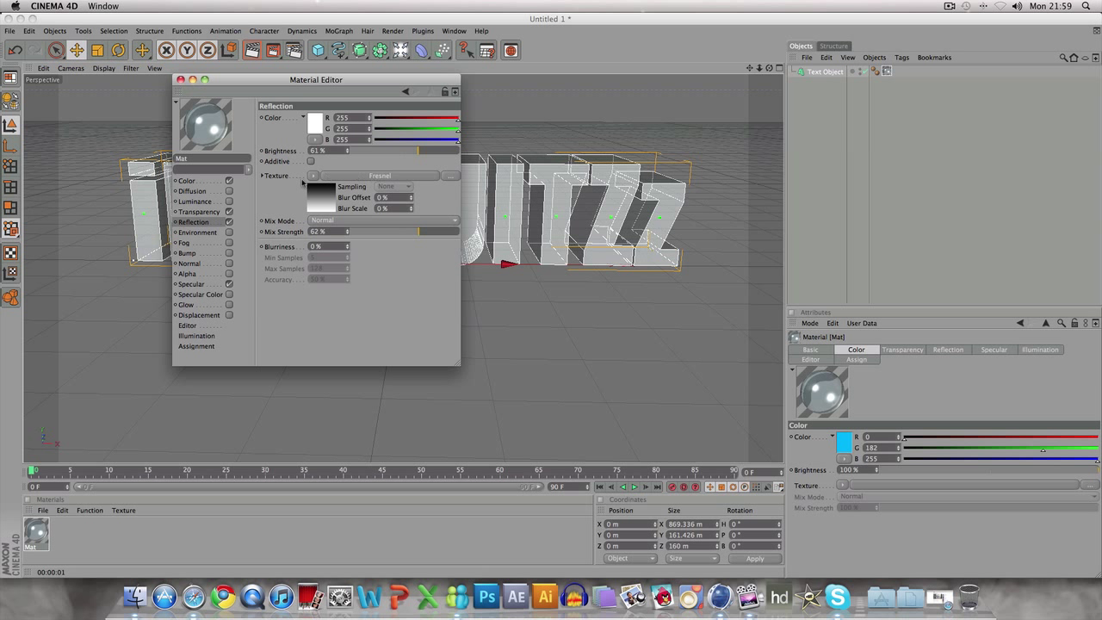
pyautogui.click(189, 285)
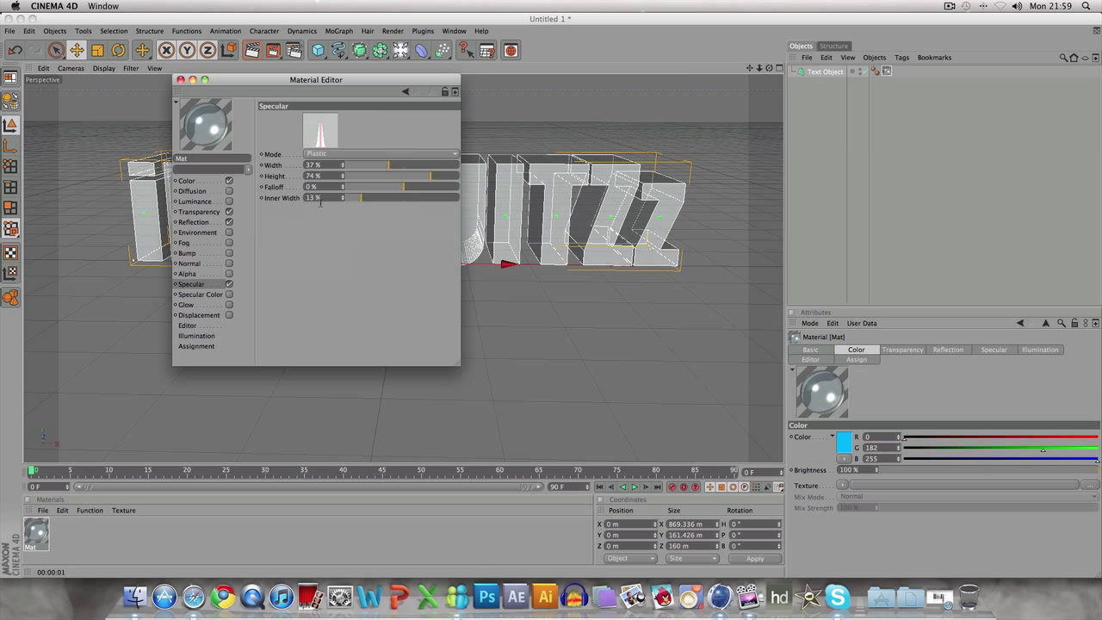
pyautogui.click(187, 181)
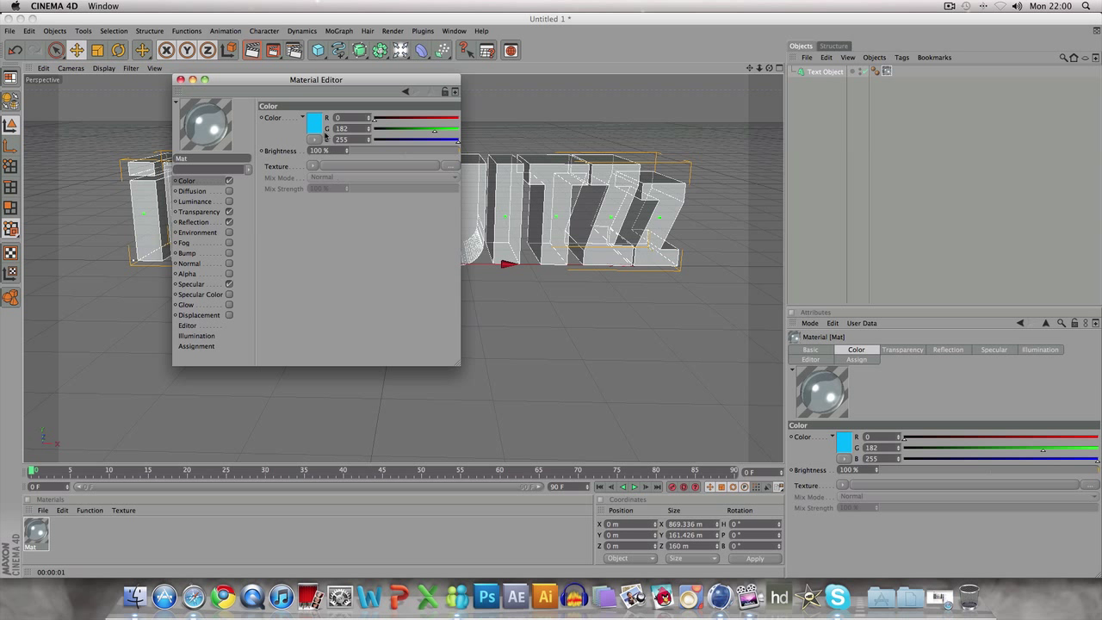
pyautogui.click(316, 125)
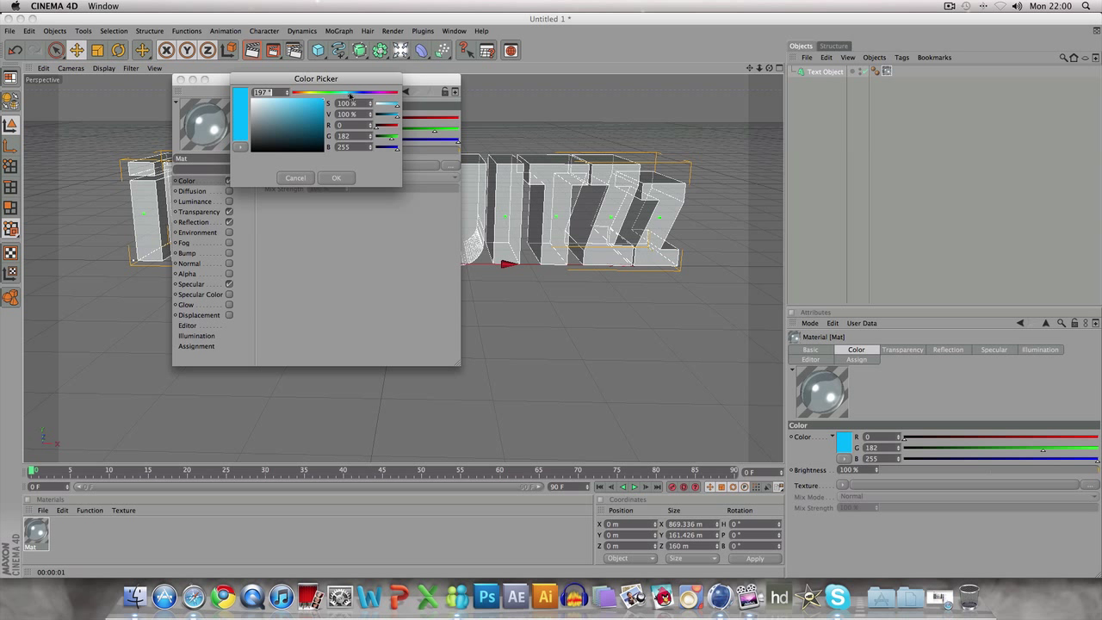
pyautogui.click(335, 179)
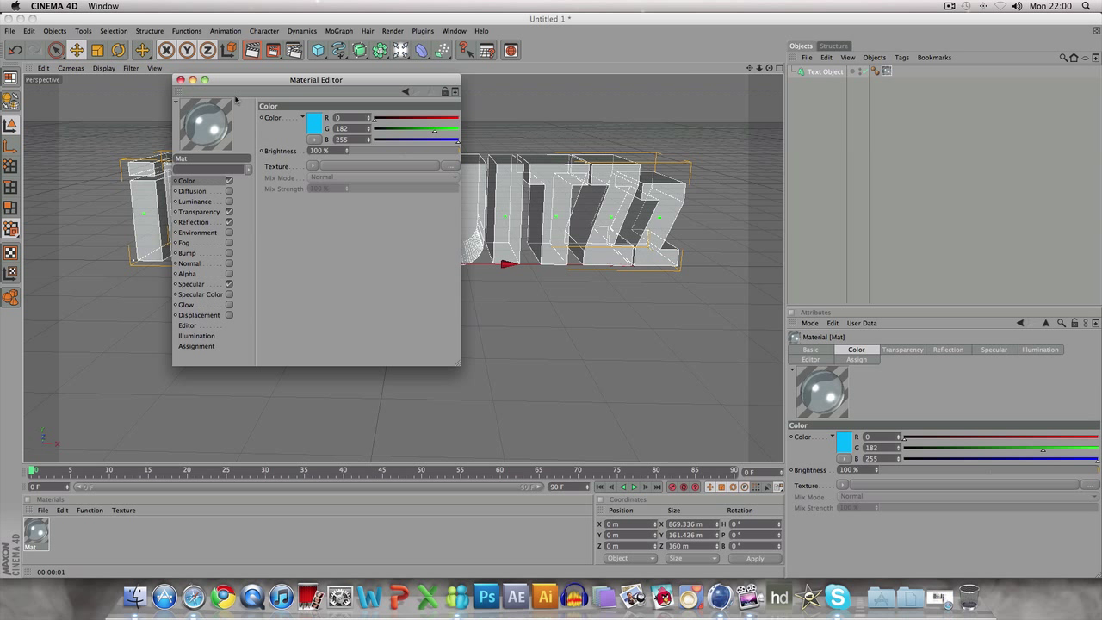
# Close the material editor and add a Sky object to the scene.
pyautogui.click(181, 79)
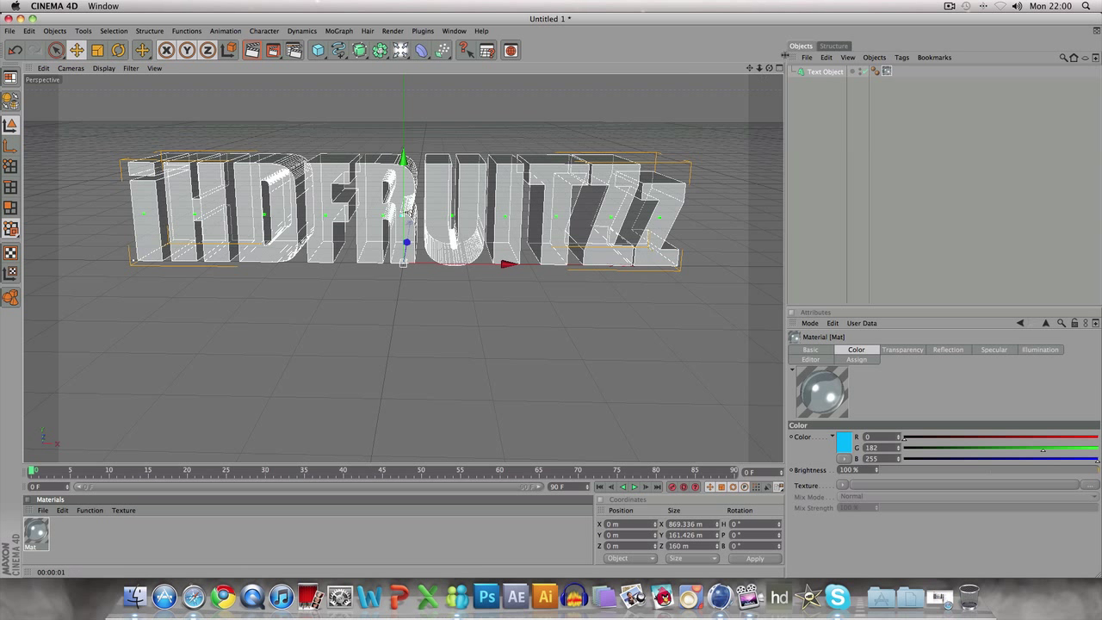
pyautogui.moveTo(769, 68); pyautogui.dragTo(744, 71)
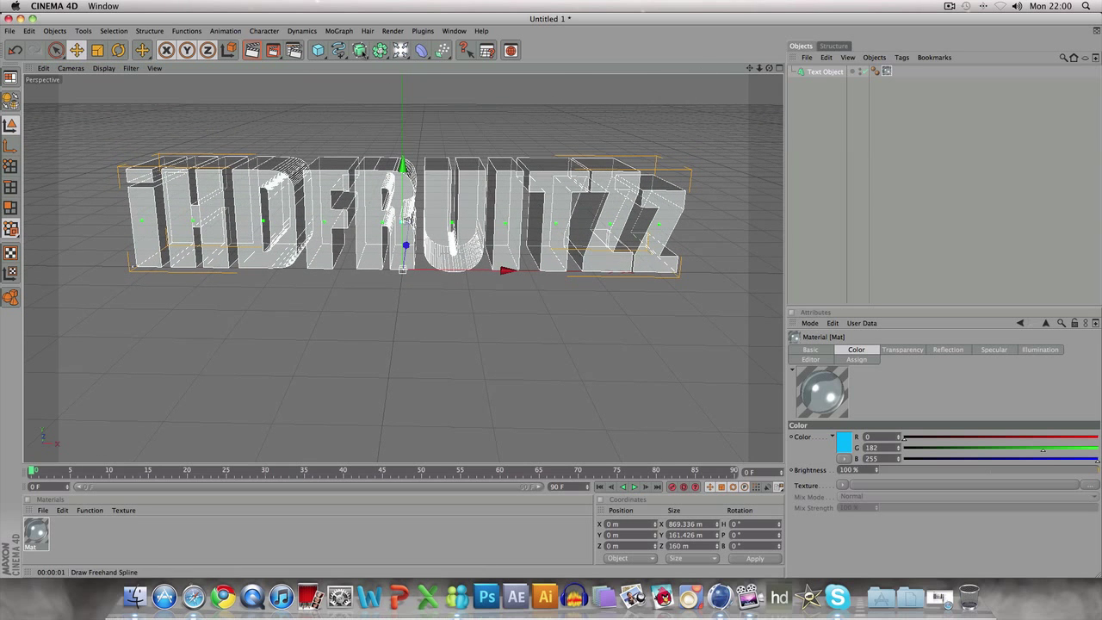
pyautogui.click(465, 50)
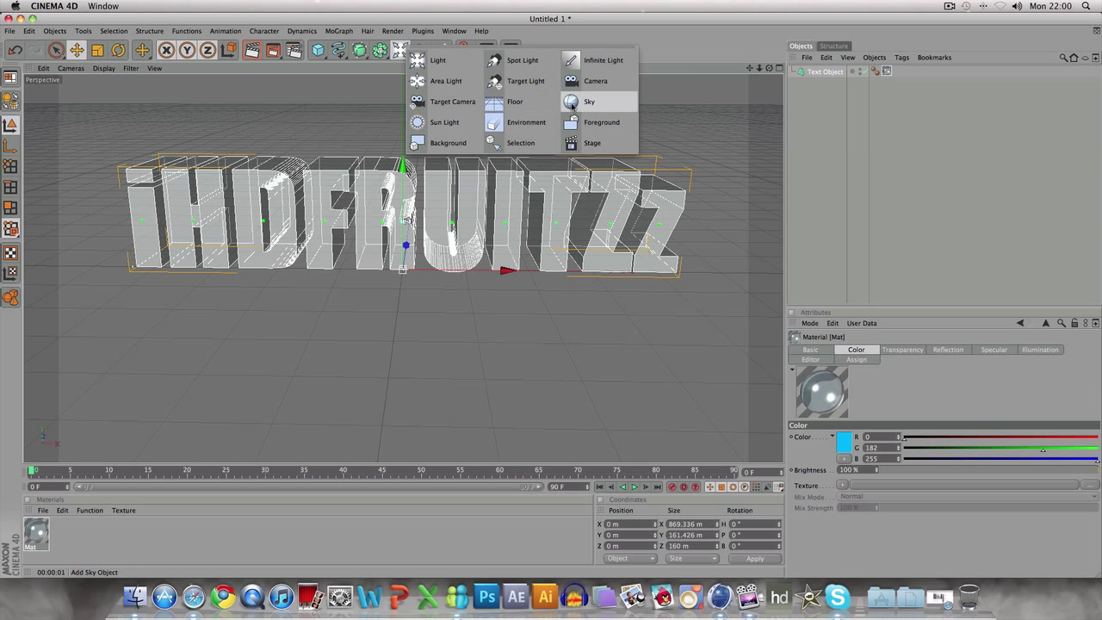
pyautogui.click(575, 105)
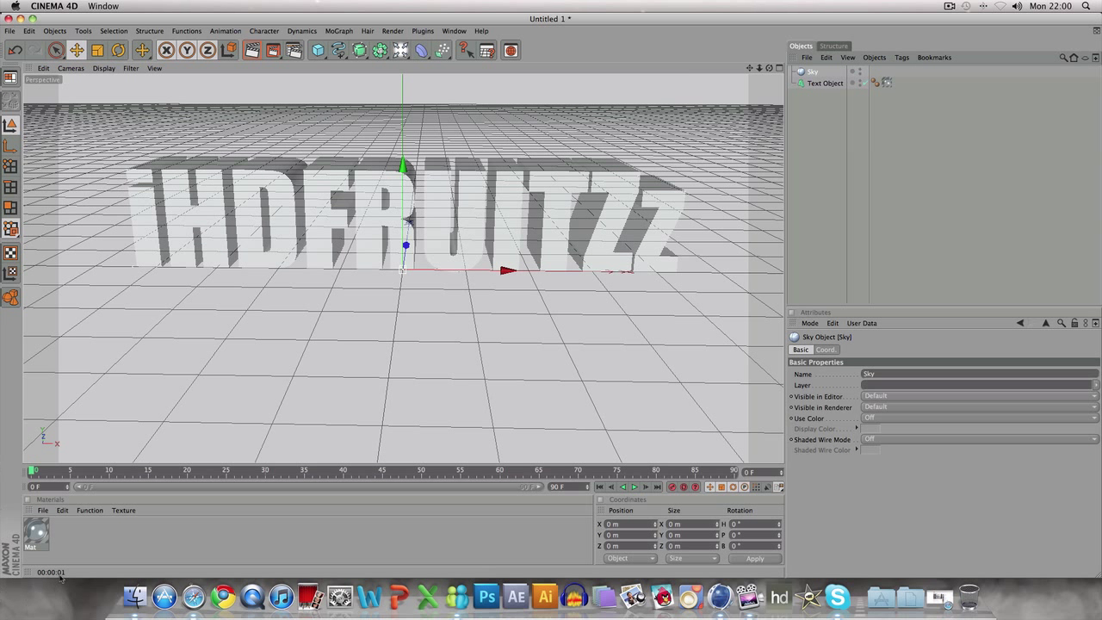
# Load the HDRI 024 material preset from the CINEMA 4D materials and apply it to the Sky object.
pyautogui.click(96, 549)
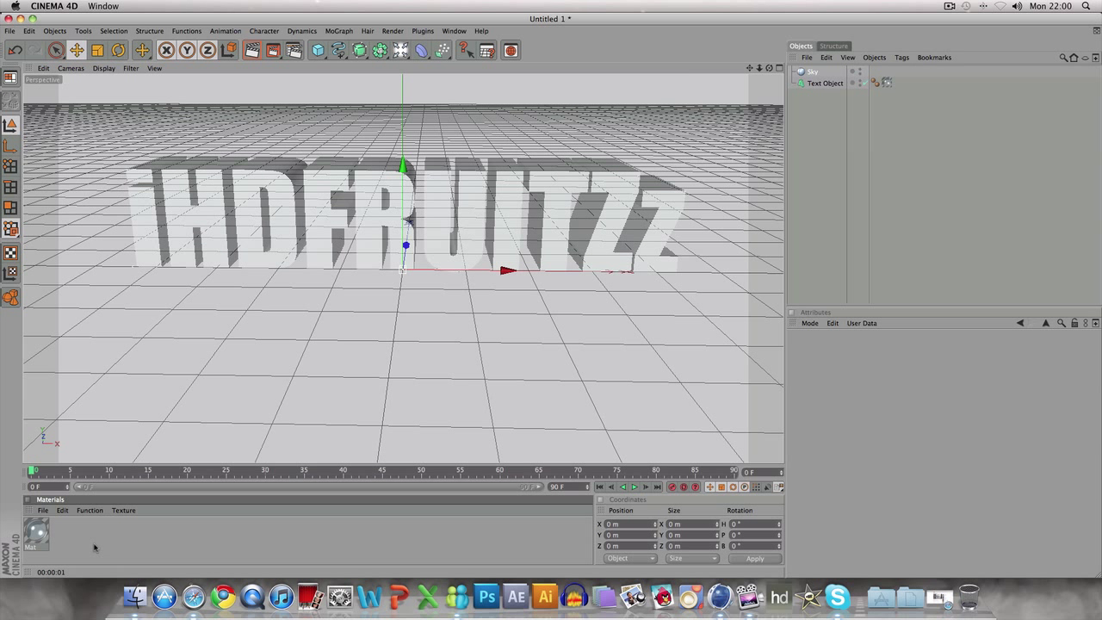
pyautogui.click(43, 510)
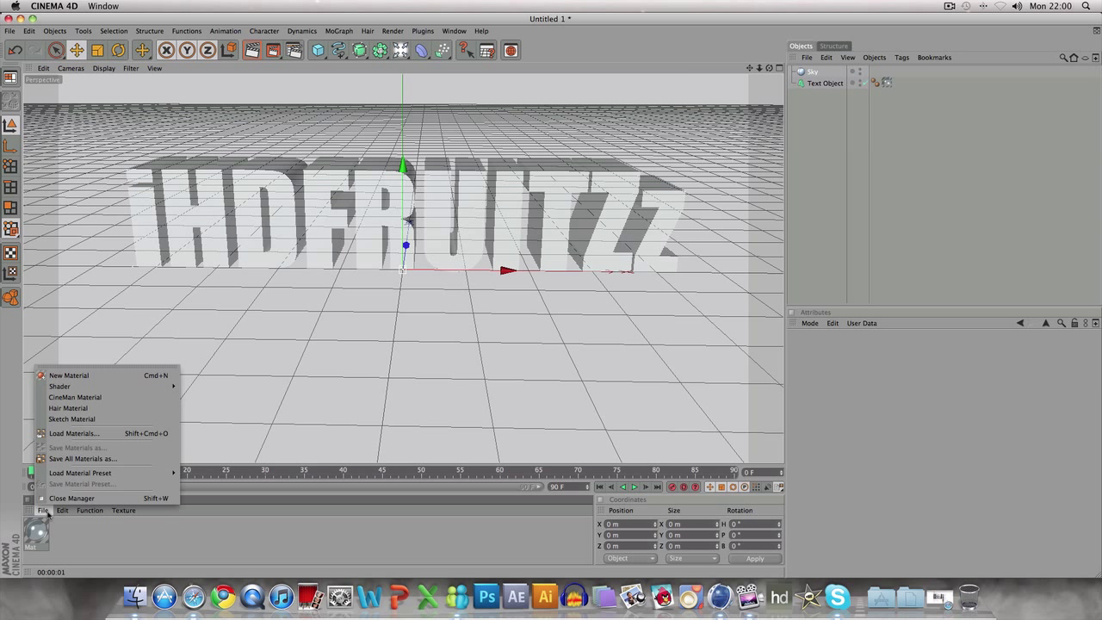
pyautogui.click(165, 542)
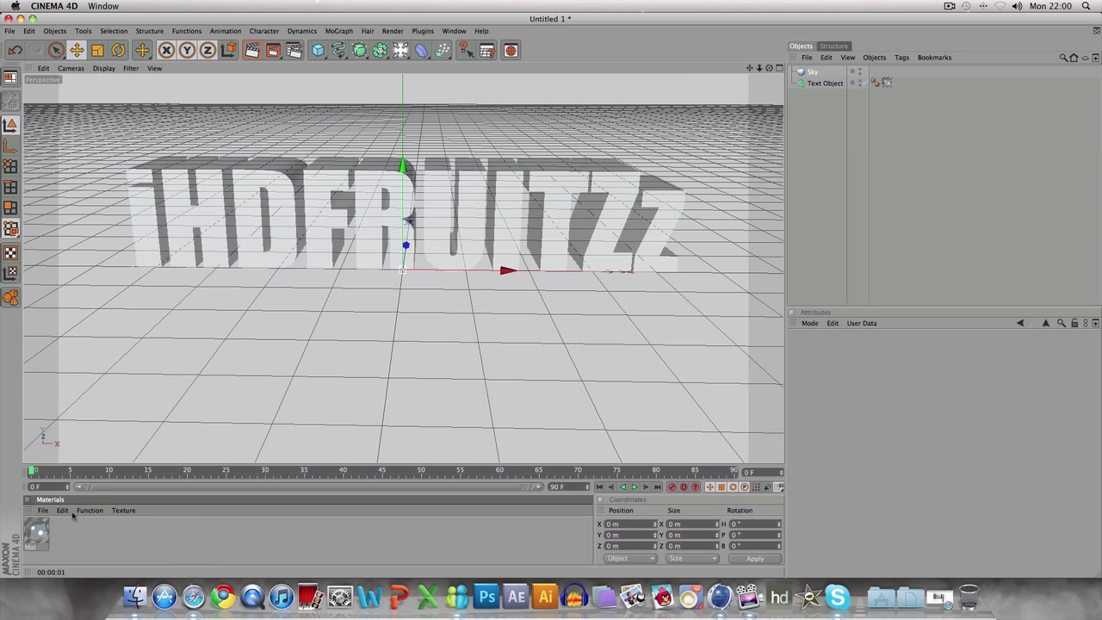
pyautogui.click(44, 511)
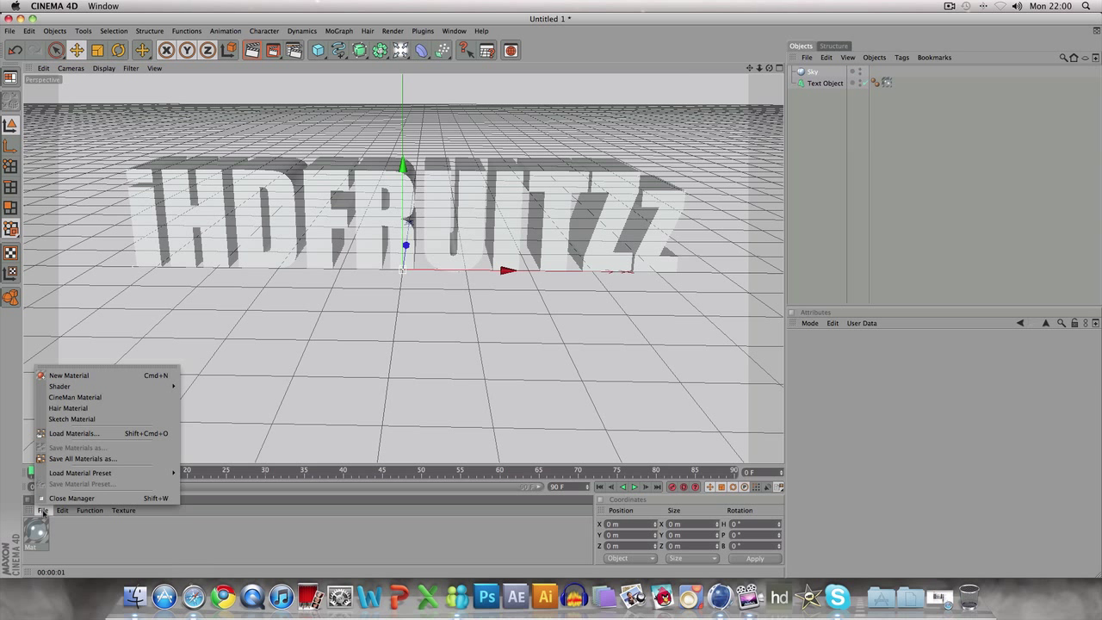
pyautogui.moveTo(113, 473)
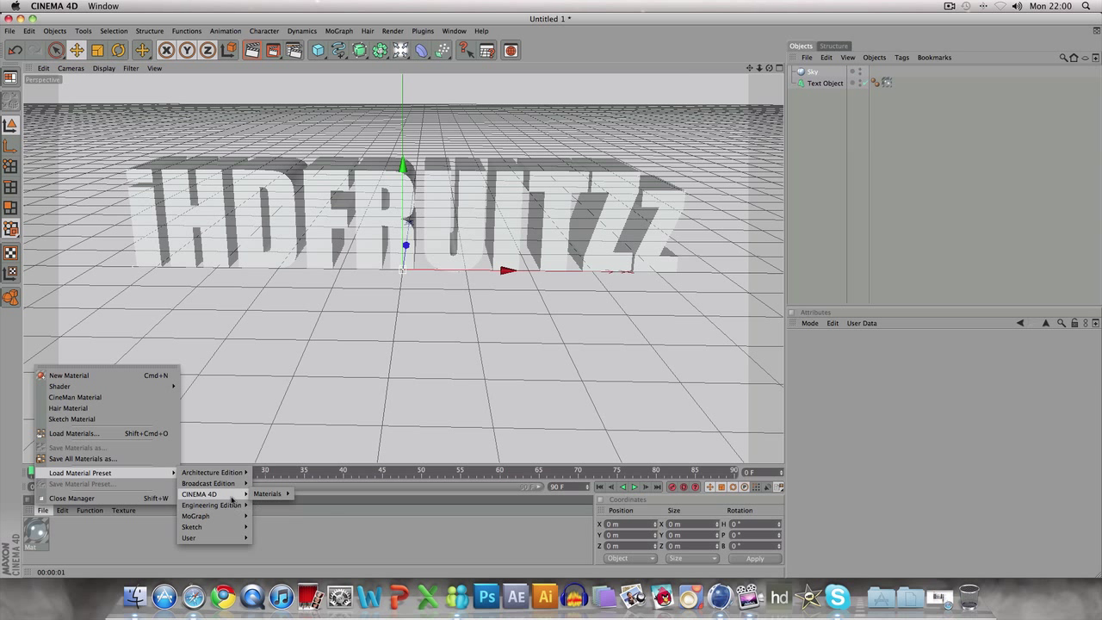
pyautogui.moveTo(232, 508)
pyautogui.moveTo(281, 509)
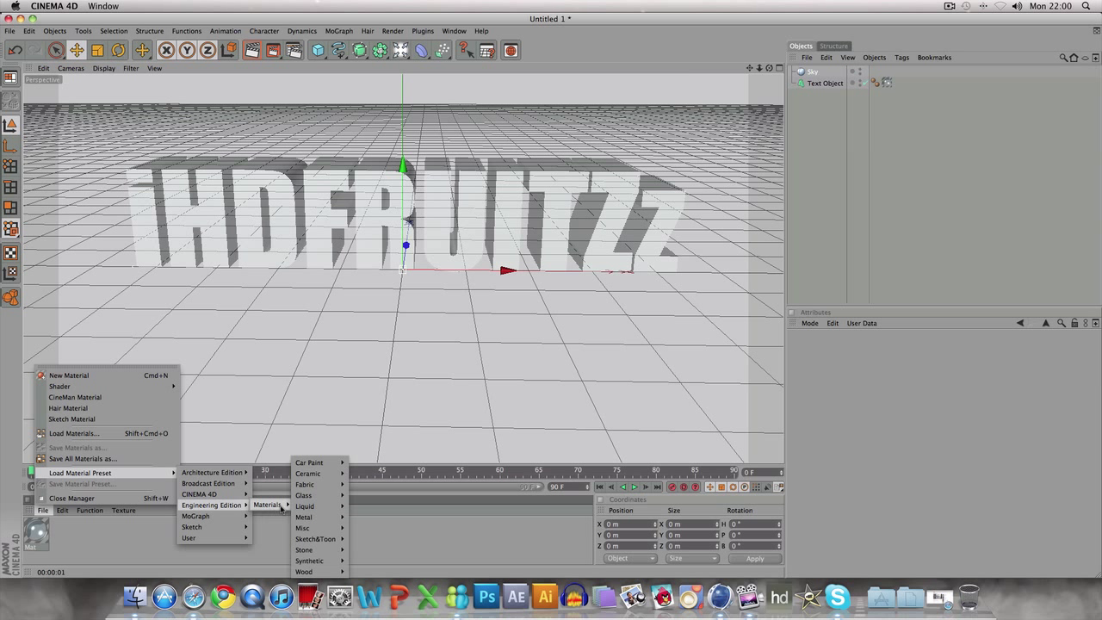
pyautogui.moveTo(196, 517)
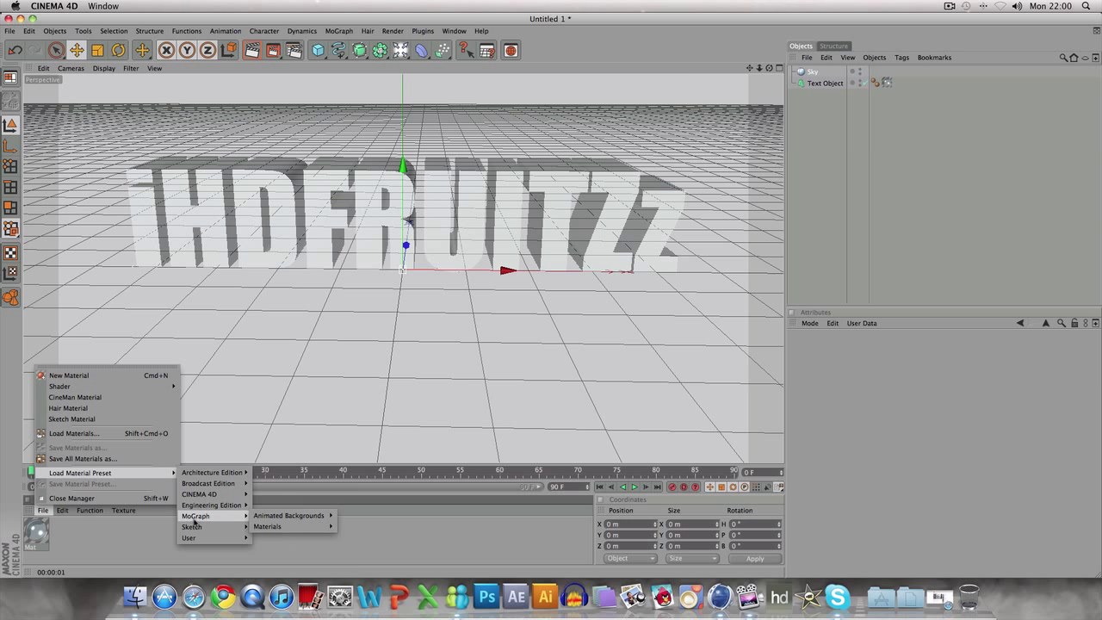
pyautogui.moveTo(203, 496)
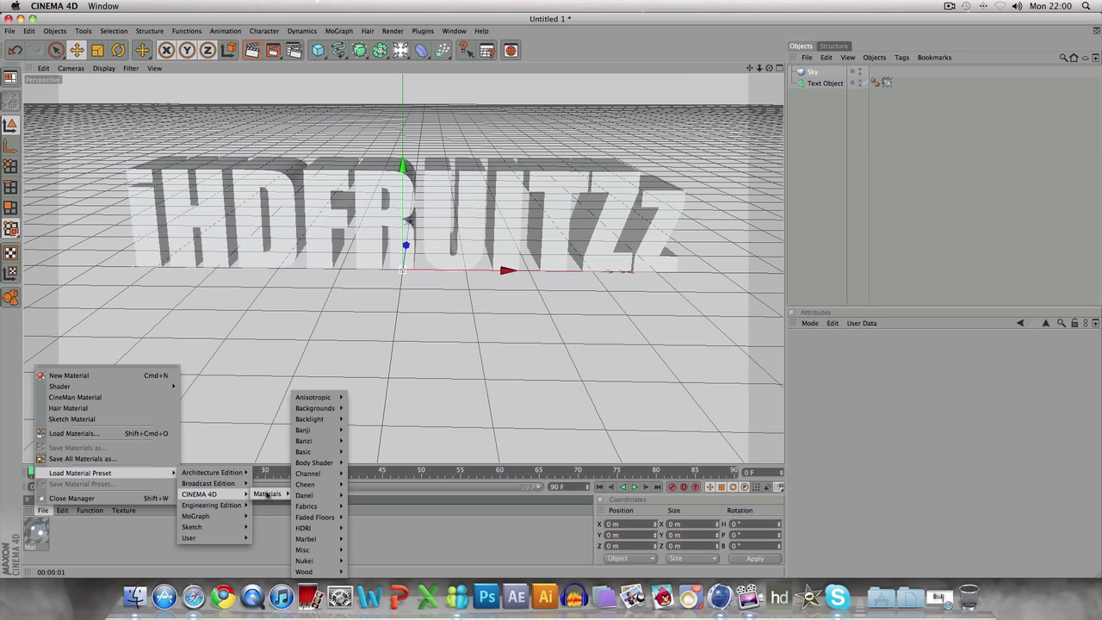
pyautogui.moveTo(312, 529)
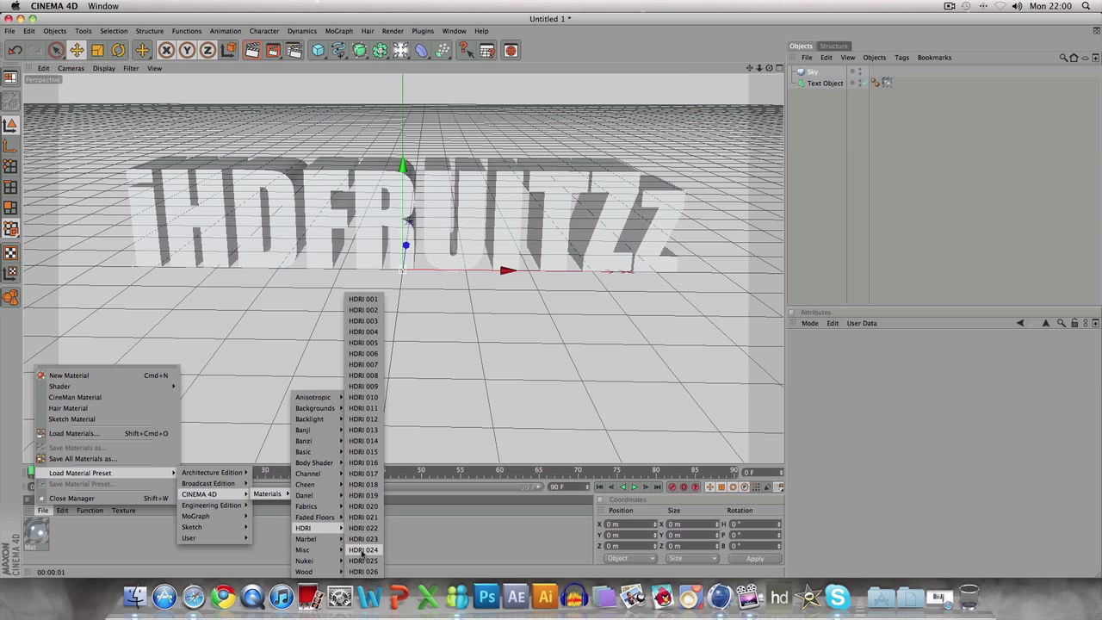
pyautogui.click(364, 550)
pyautogui.moveTo(36, 531); pyautogui.dragTo(630, 195)
# Add a Floor object and rotate its pitch to 90° so it stands upright as a wall.
pyautogui.moveTo(771, 69); pyautogui.dragTo(680, 86)
pyautogui.click(400, 50)
pyautogui.click(400, 50)
pyautogui.click(401, 50)
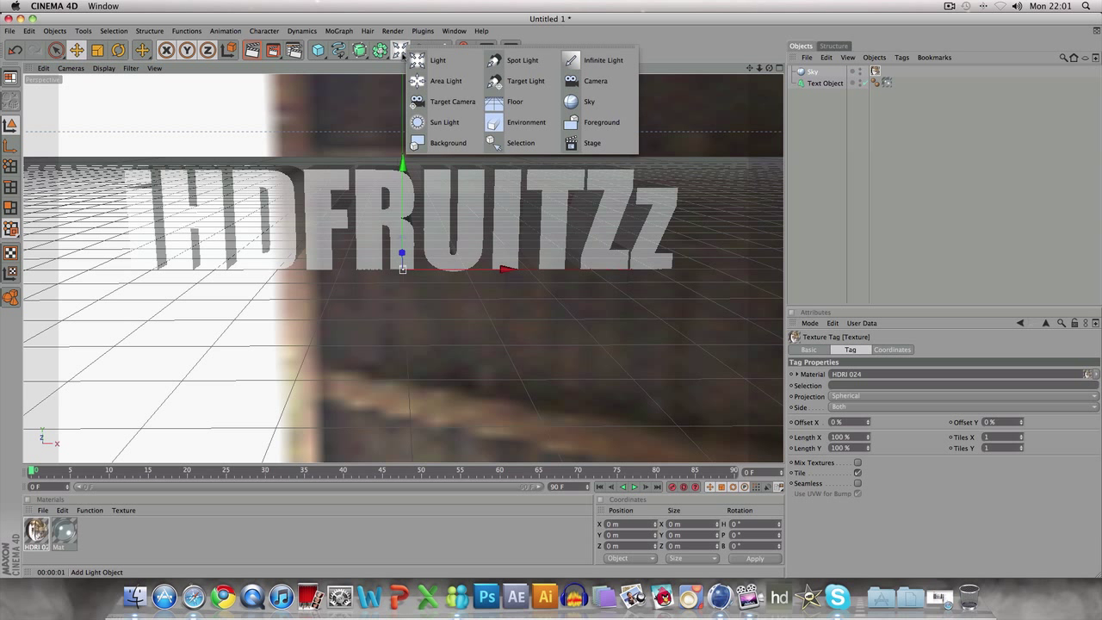
pyautogui.click(516, 103)
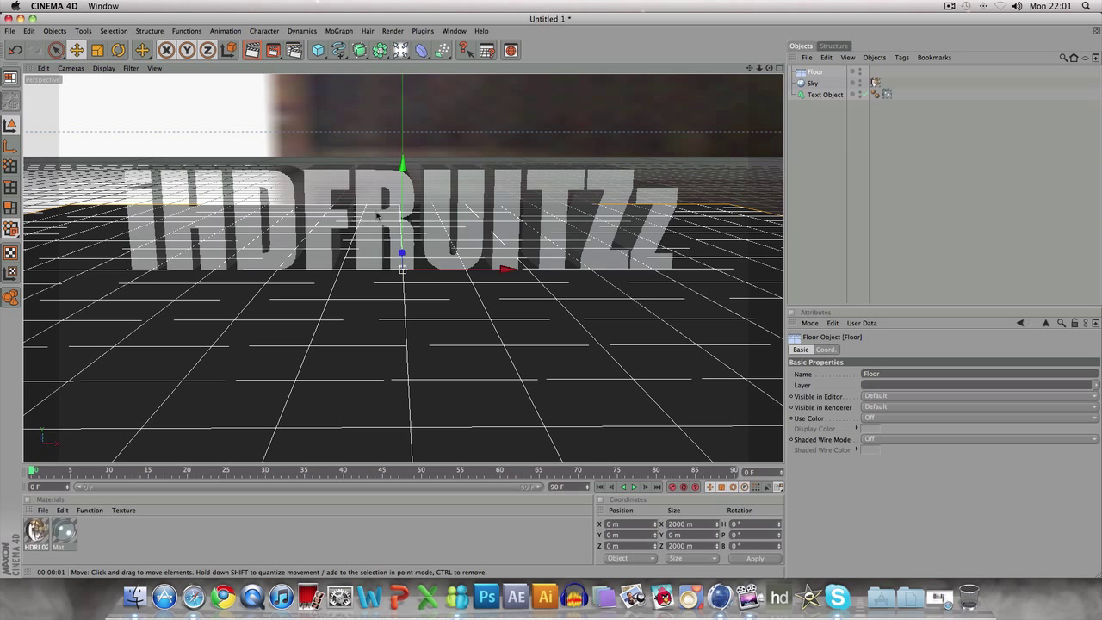
pyautogui.press('r')
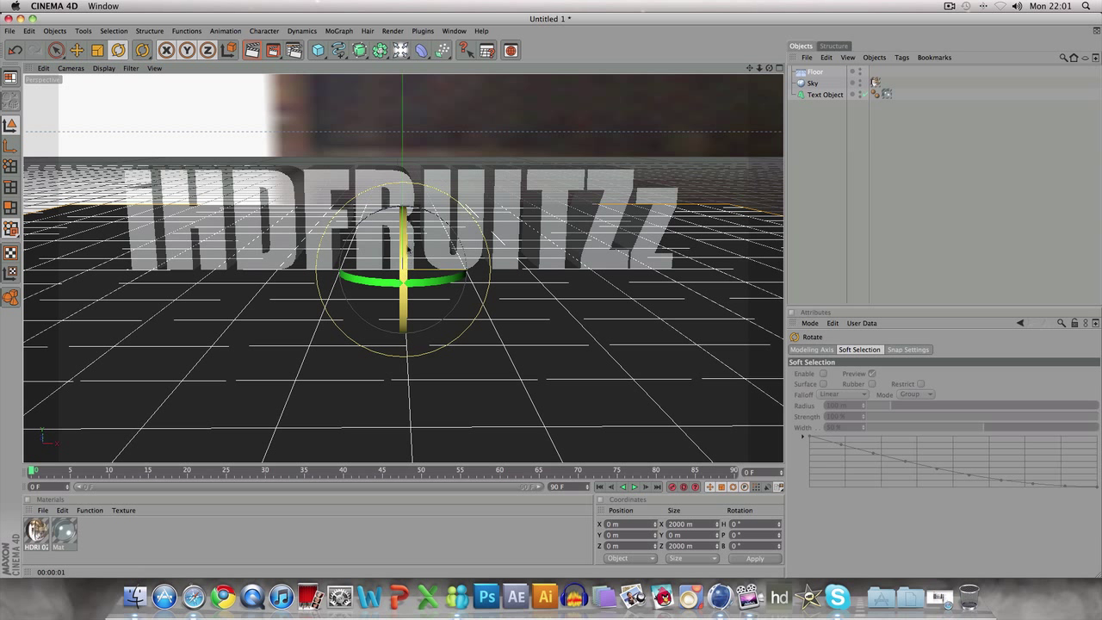
pyautogui.moveTo(399, 245); pyautogui.dragTo(399, 316)
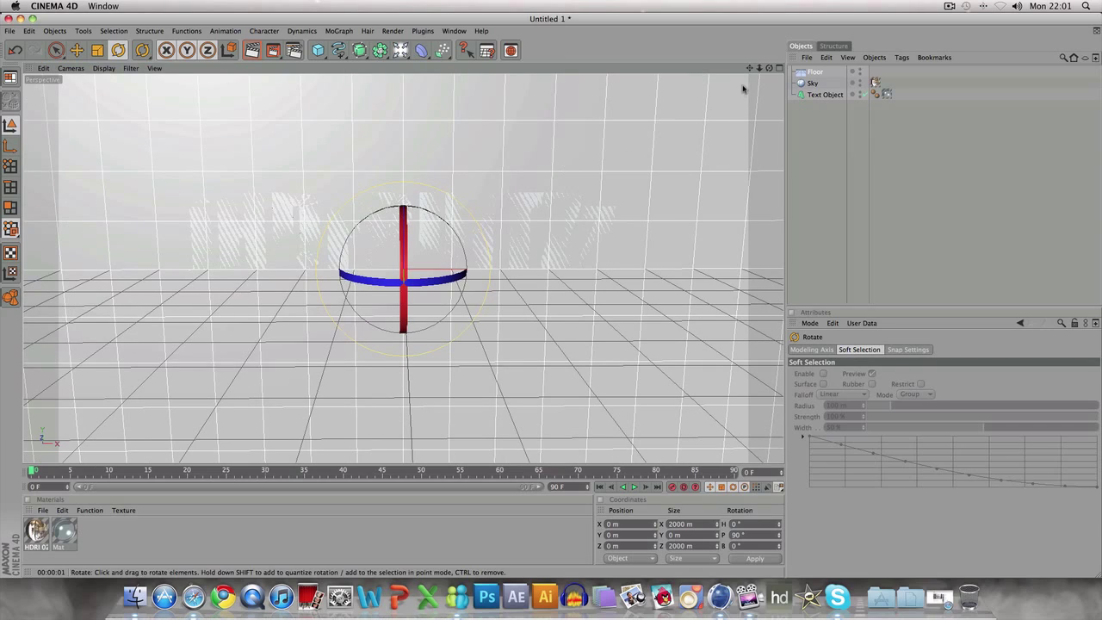
# Move the upright floor behind the text, to a Z position of about 393 m.
pyautogui.moveTo(768, 69); pyautogui.dragTo(453, 5)
pyautogui.click(56, 49)
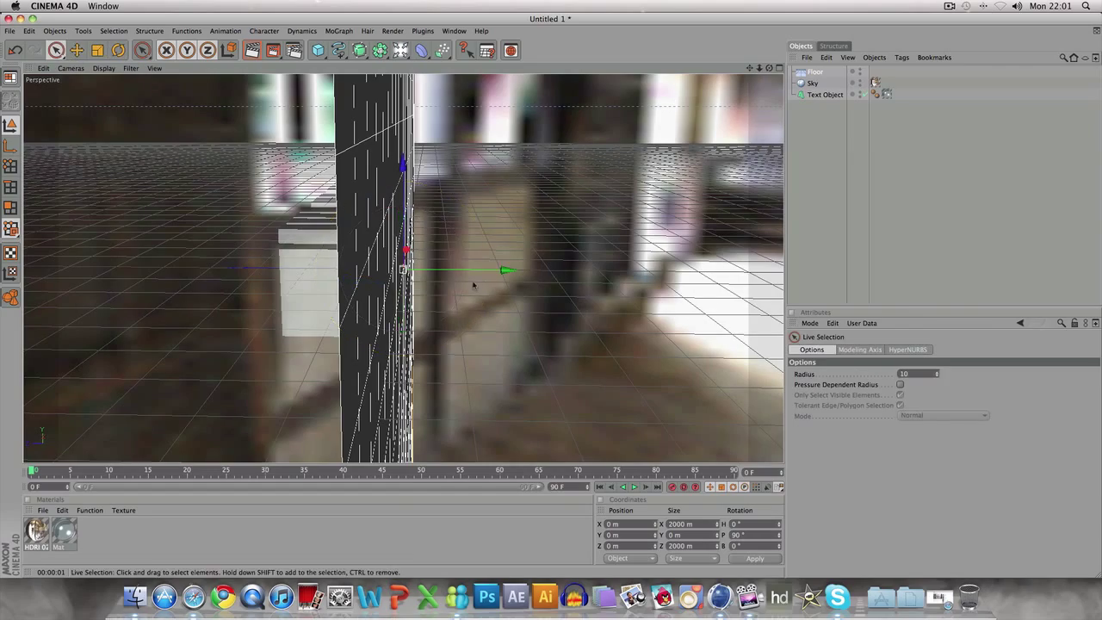
pyautogui.moveTo(505, 271); pyautogui.dragTo(375, 268)
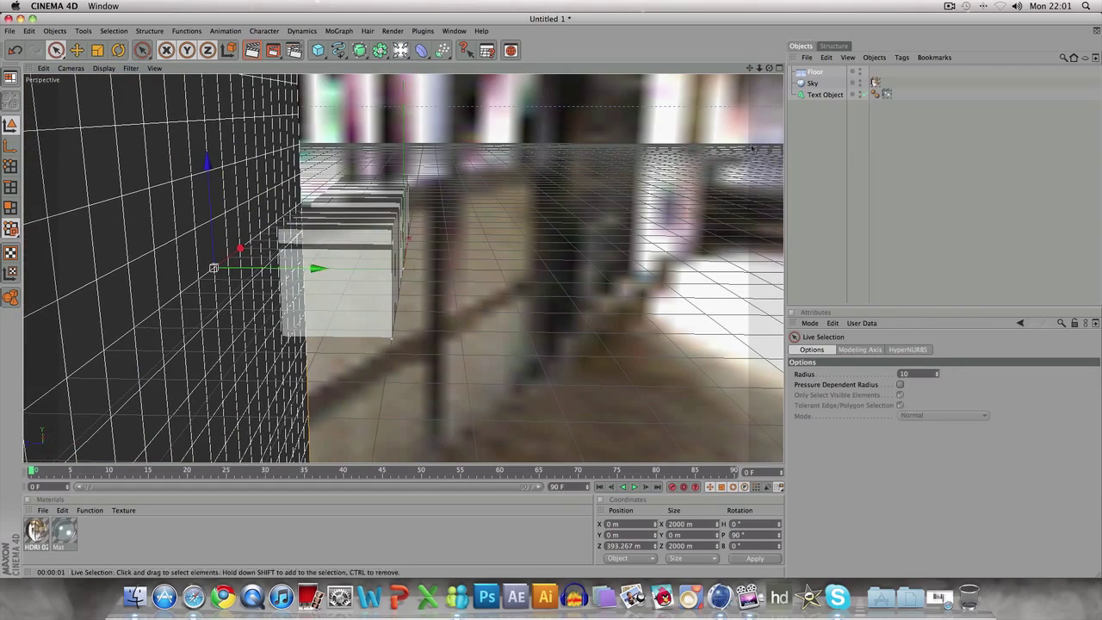
pyautogui.moveTo(769, 69); pyautogui.dragTo(509, 65)
pyautogui.scroll(-2, 507, 171)
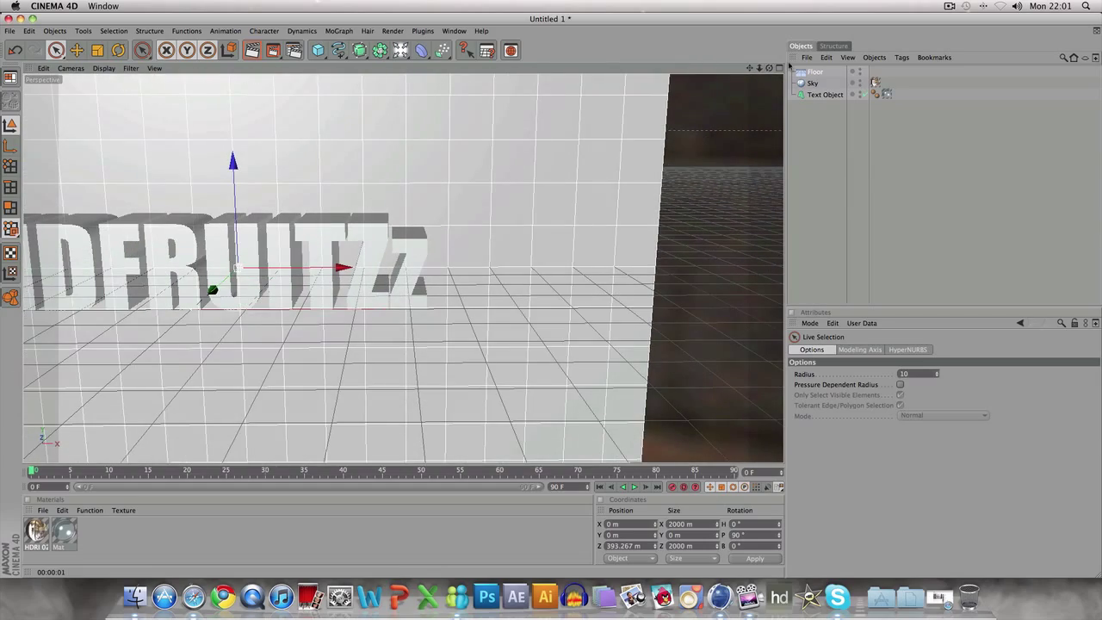
pyautogui.moveTo(750, 69)
pyautogui.mouseDown()
pyautogui.moveTo(903, 56)
pyautogui.moveTo(972, 63)
pyautogui.moveTo(752, 70)
pyautogui.mouseUp()
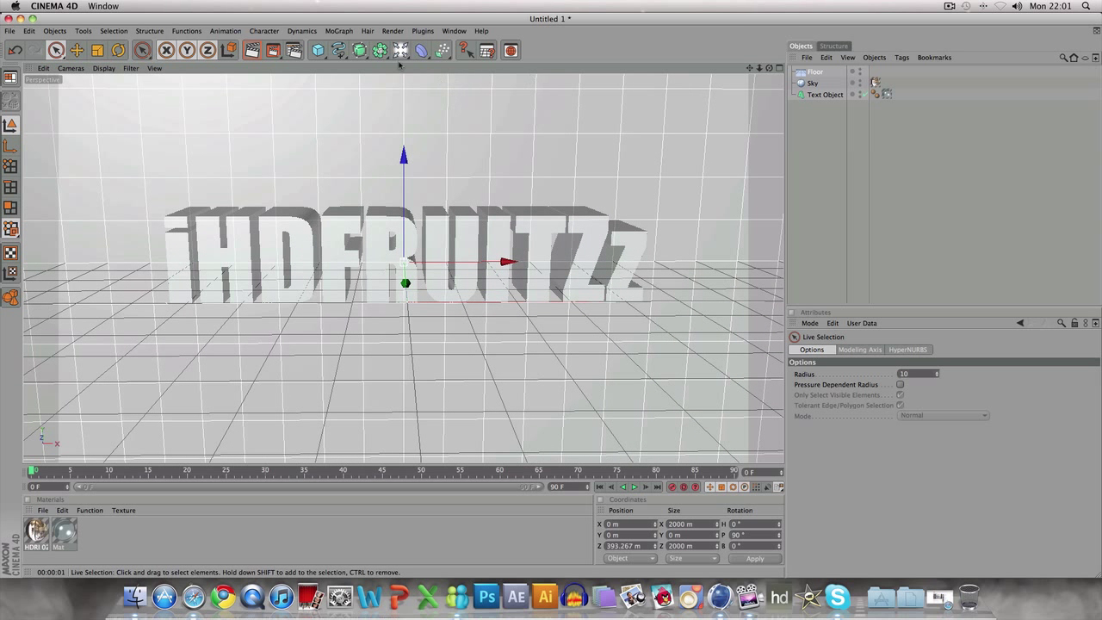
# Add a Light and place it above and in front of the text, at about Y 350 m and Z -235 m.
pyautogui.moveTo(510, 50); pyautogui.dragTo(430, 61)
pyautogui.moveTo(407, 189); pyautogui.dragTo(408, 39)
pyautogui.moveTo(769, 68); pyautogui.dragTo(810, 74)
pyautogui.moveTo(303, 145); pyautogui.dragTo(464, 146)
pyautogui.moveTo(575, 105); pyautogui.dragTo(550, 89)
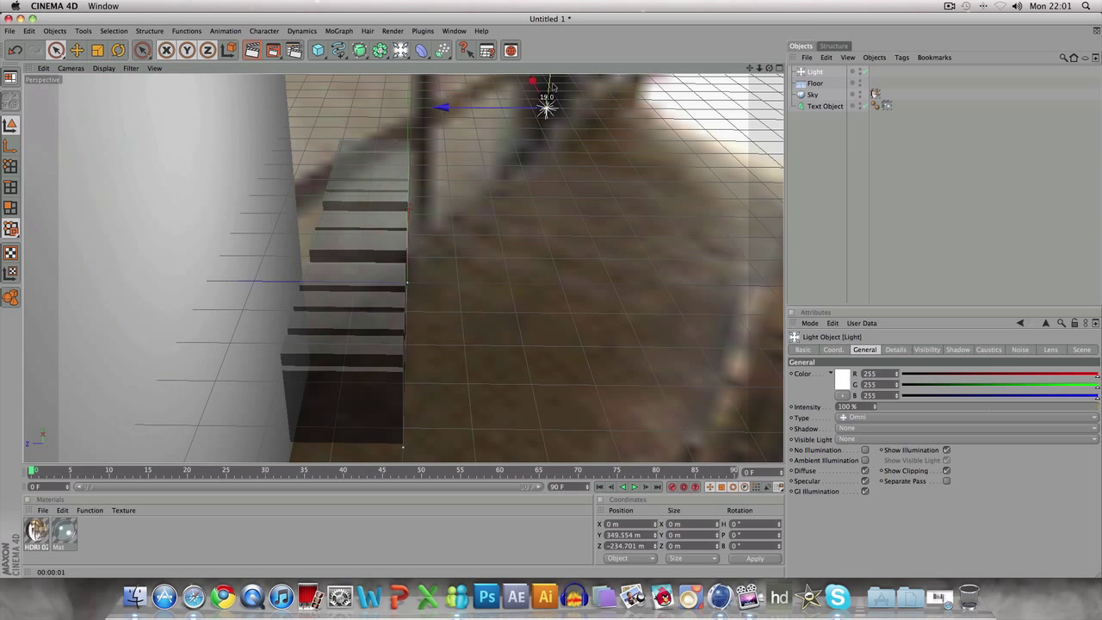
# Set the light's shadow type to Shadow Maps (Soft).
pyautogui.moveTo(769, 68); pyautogui.dragTo(595, 41)
pyautogui.moveTo(770, 68); pyautogui.dragTo(673, 164)
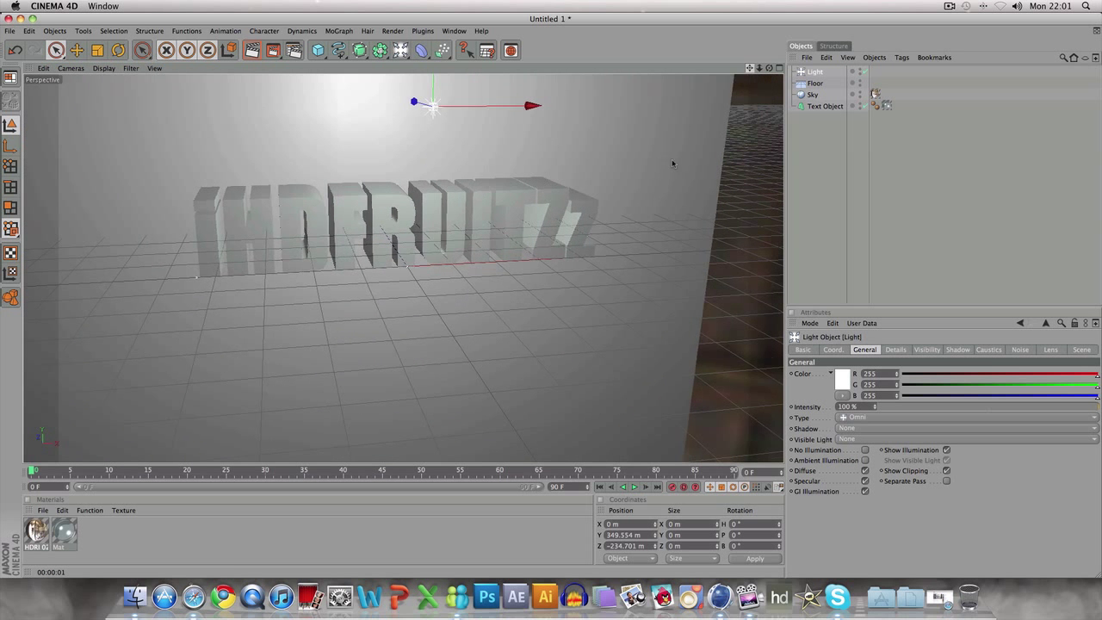
pyautogui.click(848, 428)
pyautogui.click(861, 447)
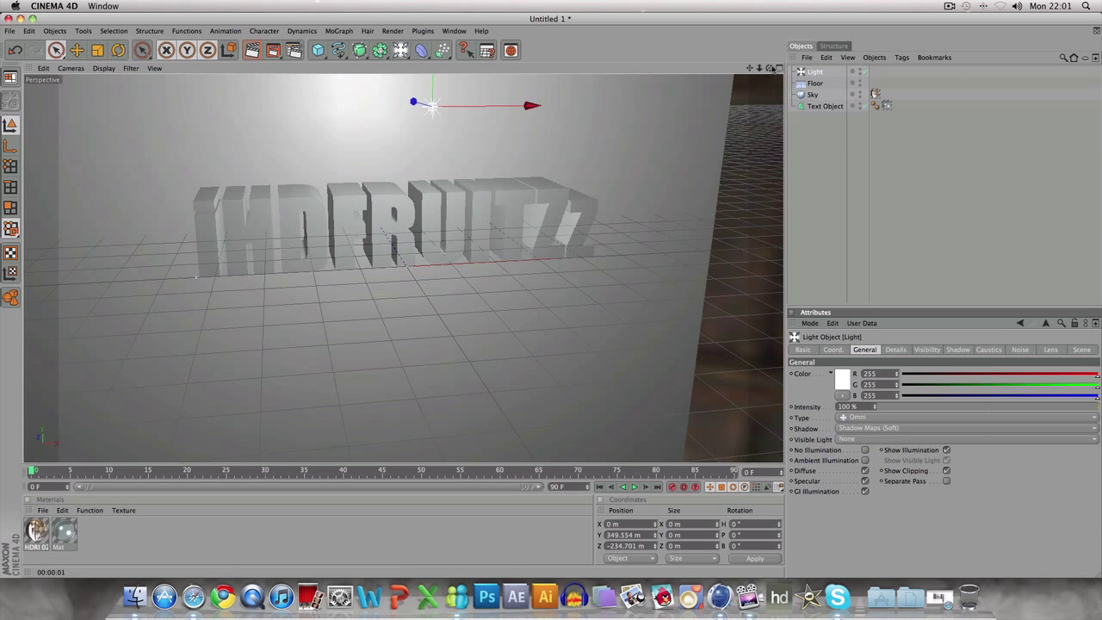
# Render a preview of the lit glass text in the perspective view from the front.
pyautogui.moveTo(770, 68)
pyautogui.mouseDown()
pyautogui.moveTo(723, 57)
pyautogui.moveTo(767, 74)
pyautogui.mouseUp()
pyautogui.scroll(3, 707, 106)
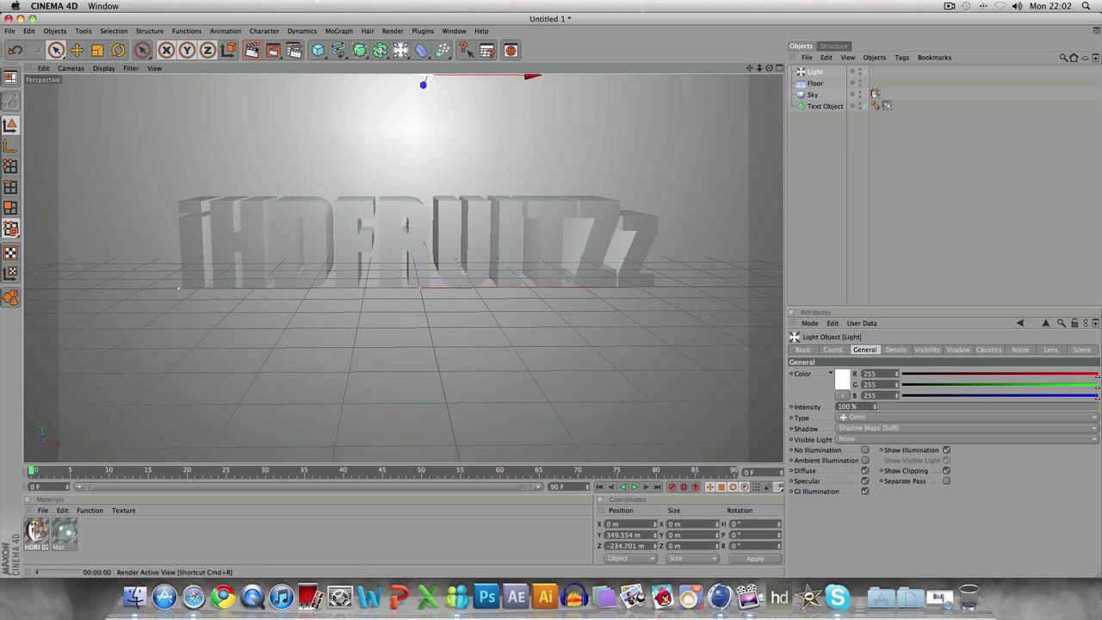
pyautogui.click(252, 50)
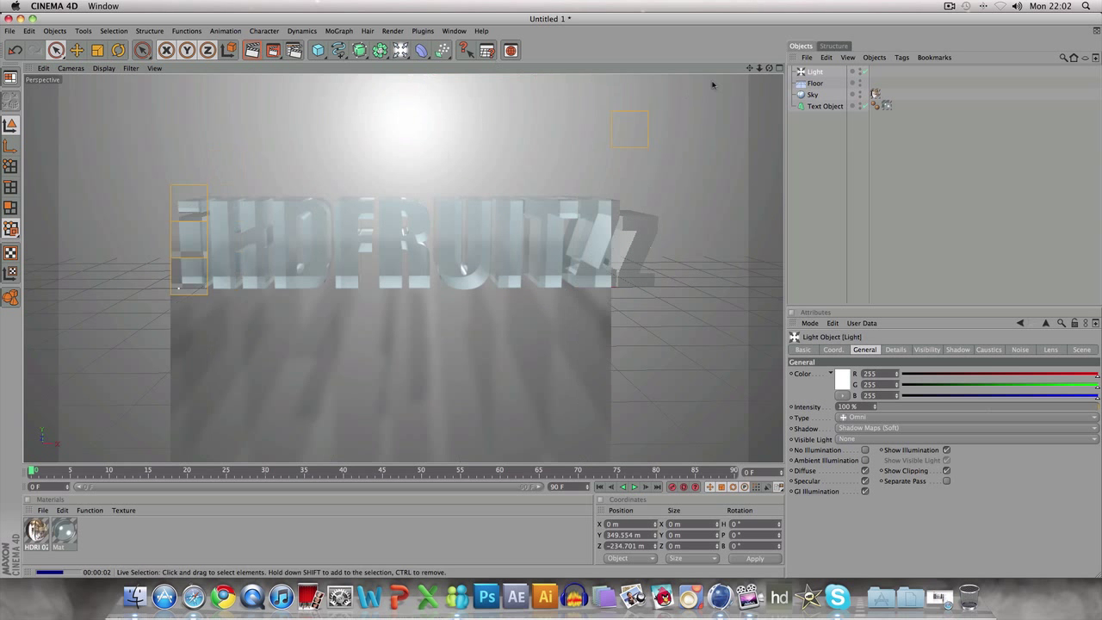
# Render another preview of the glass text from a closer, raised camera angle.
pyautogui.moveTo(768, 68); pyautogui.dragTo(749, 168)
pyautogui.scroll(-3, 703, 163)
pyautogui.scroll(4, 705, 143)
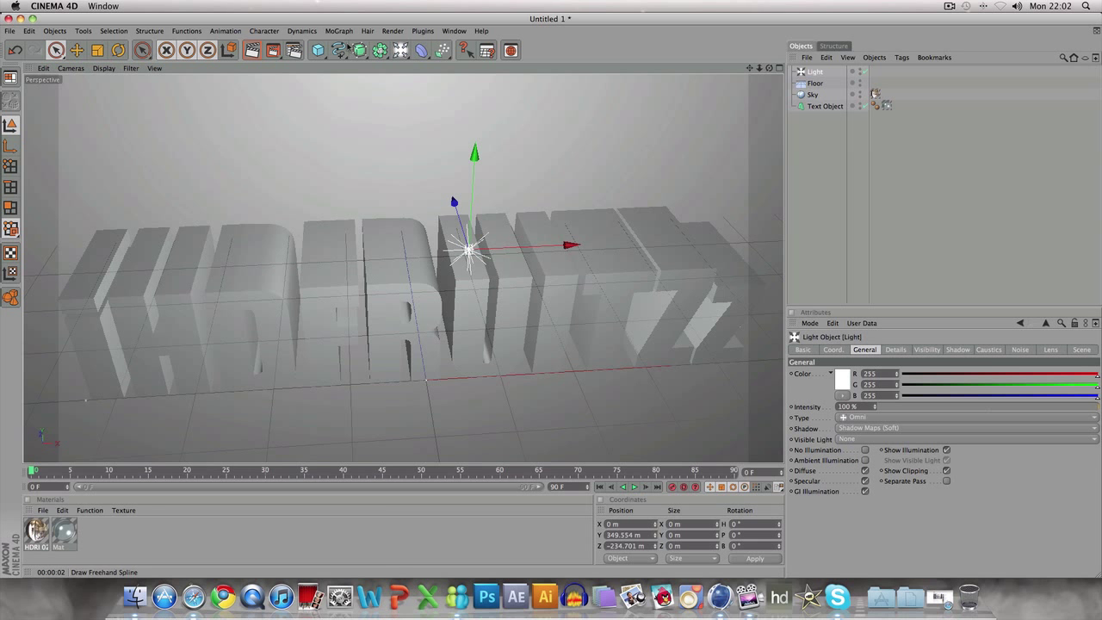
pyautogui.scroll(-5, 349, 79)
pyautogui.scroll(5, 231, 63)
pyautogui.click(256, 56)
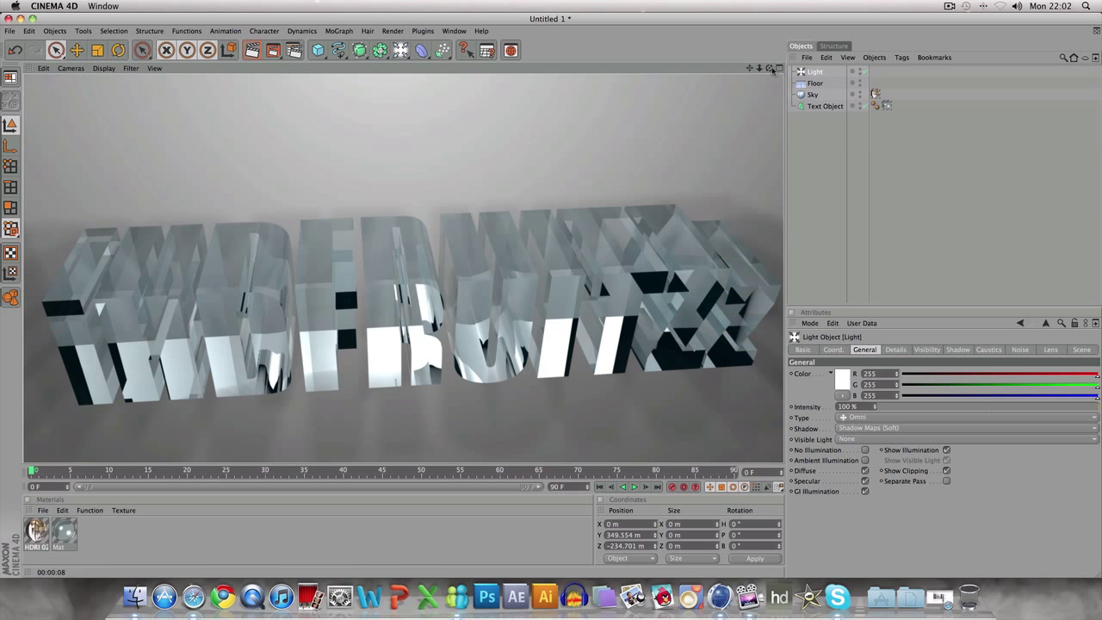
pyautogui.moveTo(769, 68); pyautogui.dragTo(769, 50)
pyautogui.moveTo(773, 93); pyautogui.dragTo(769, 68)
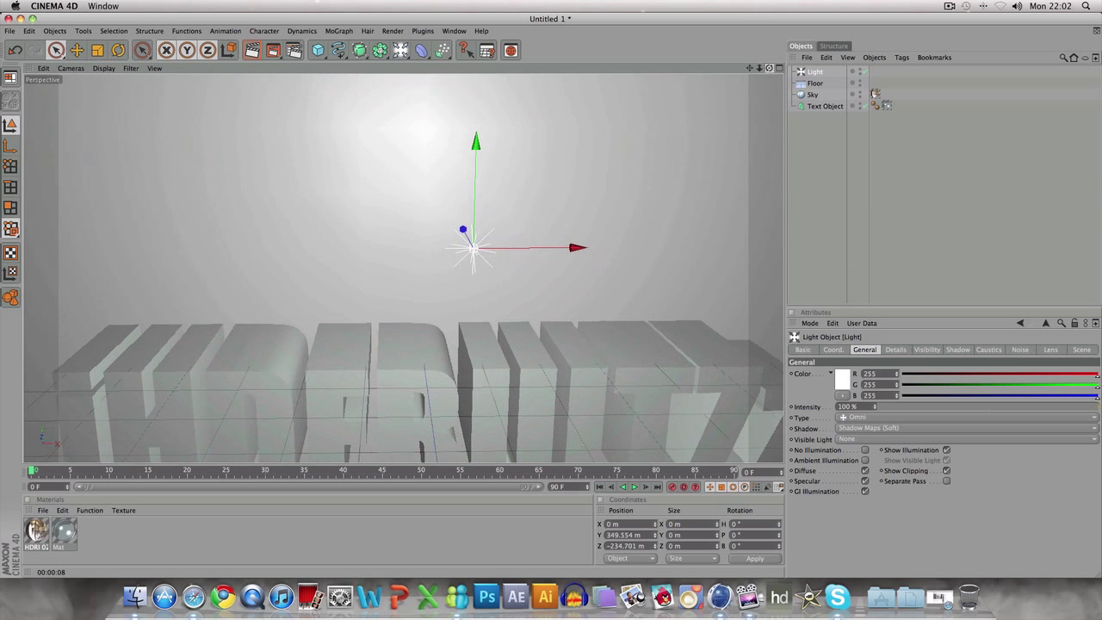